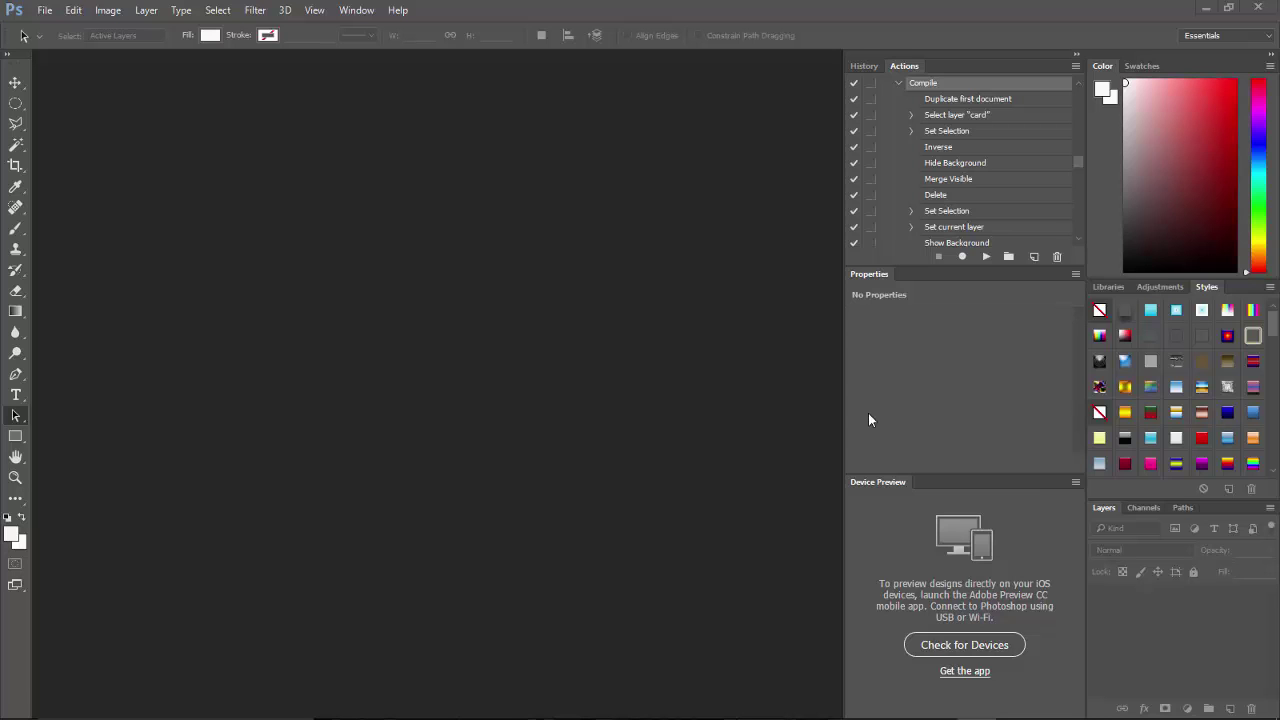
Create a new 828 × 315 pixel RGB document at 72 pixels/inch with a white background
click(45, 10)
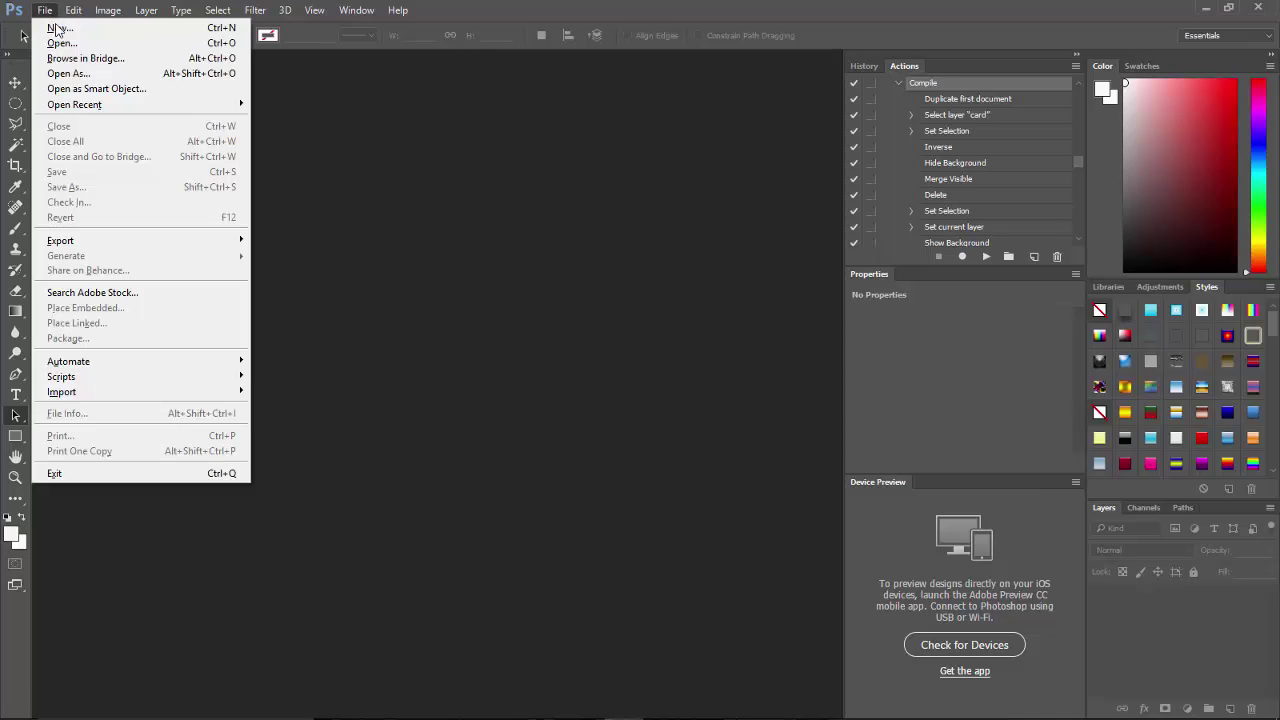
click(51, 32)
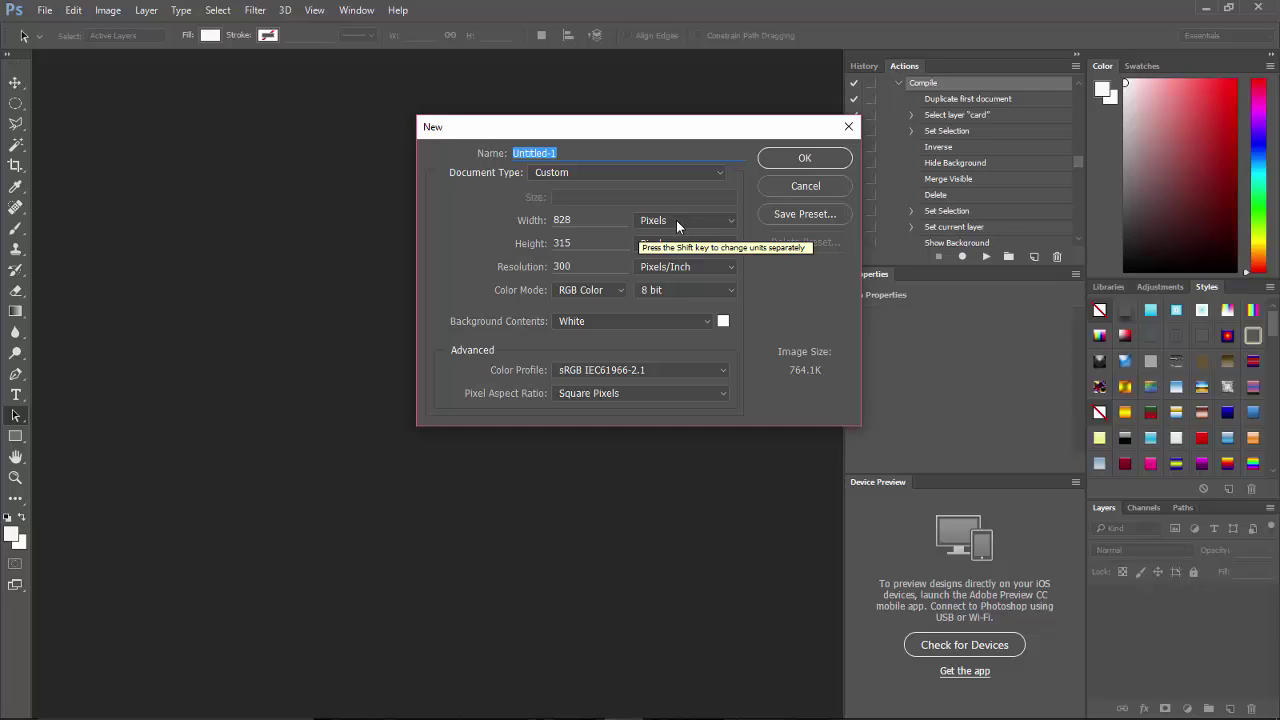
click(580, 266)
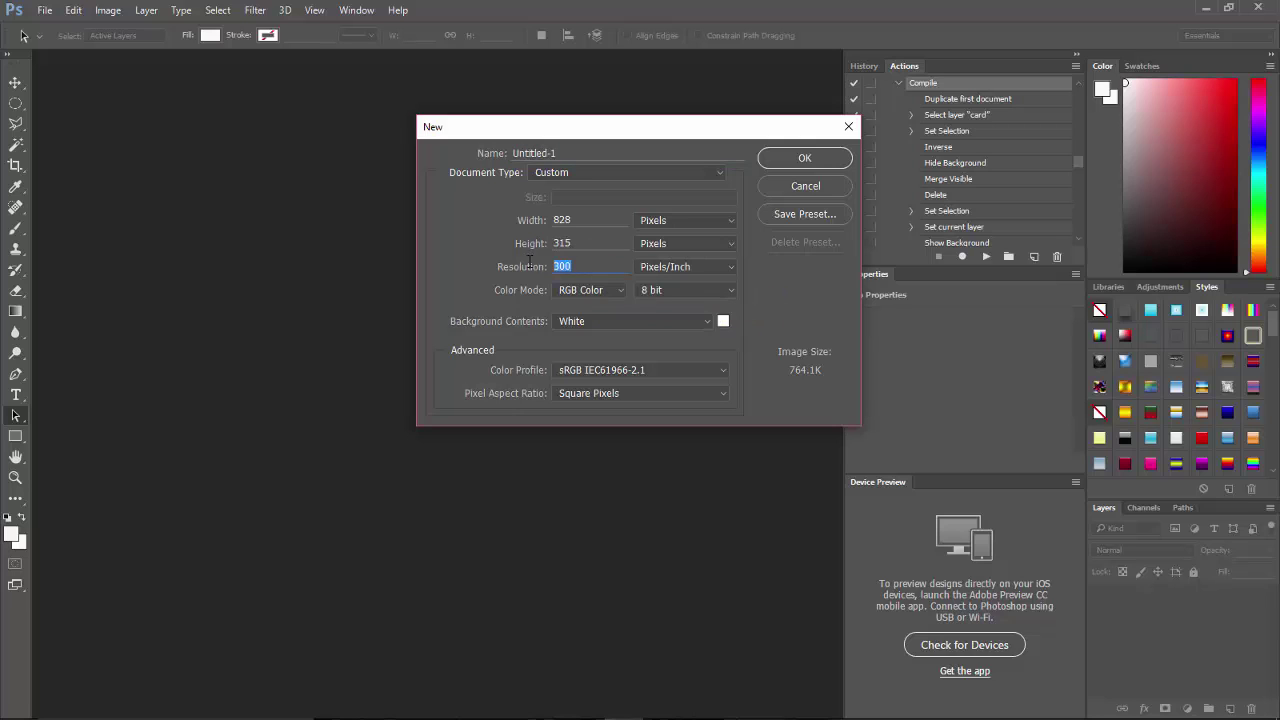
text(72)
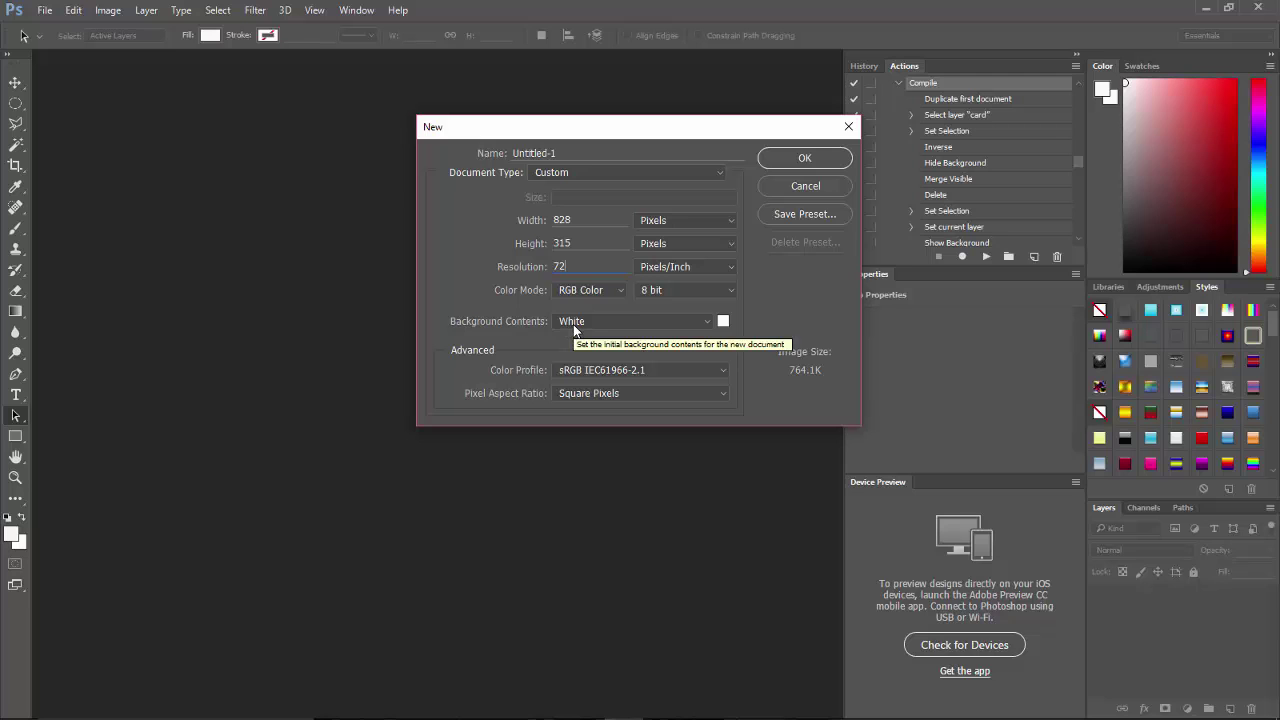
click(806, 160)
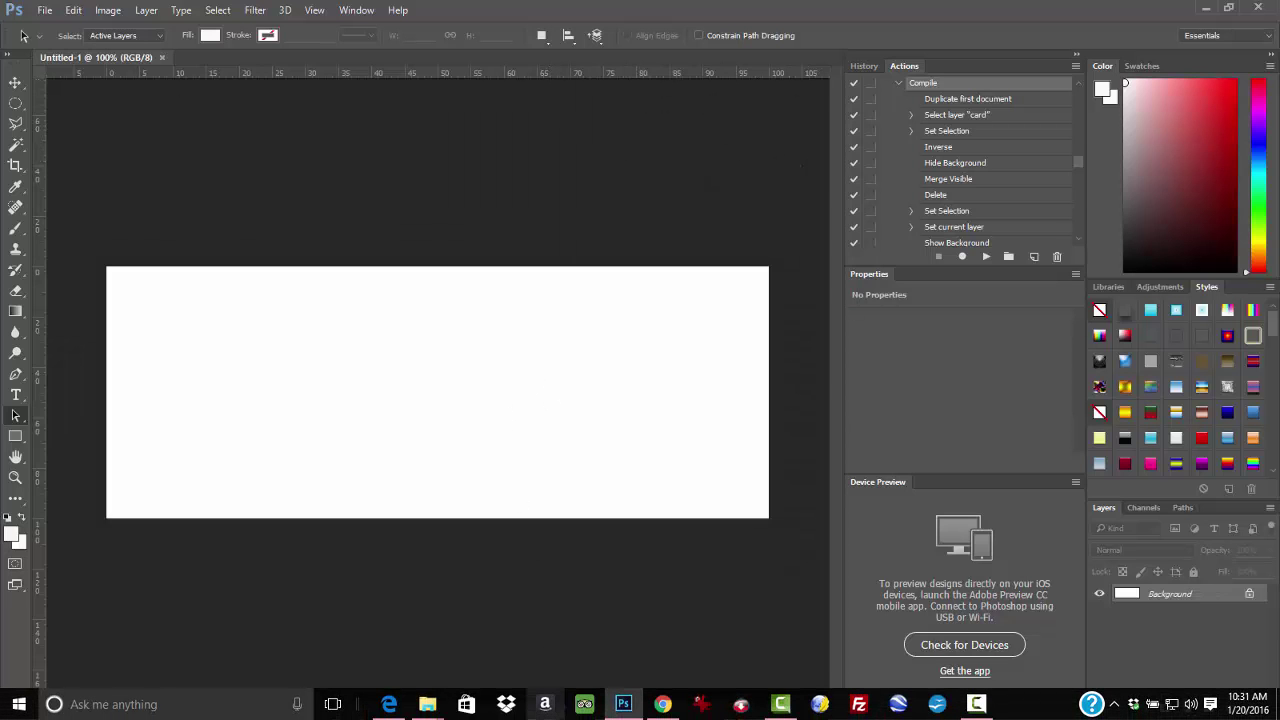
Place beach-1110347_1280.jpg from the Downloads folder into the document and stretch it sideways to fill the full canvas width
mouse_move(443, 712)
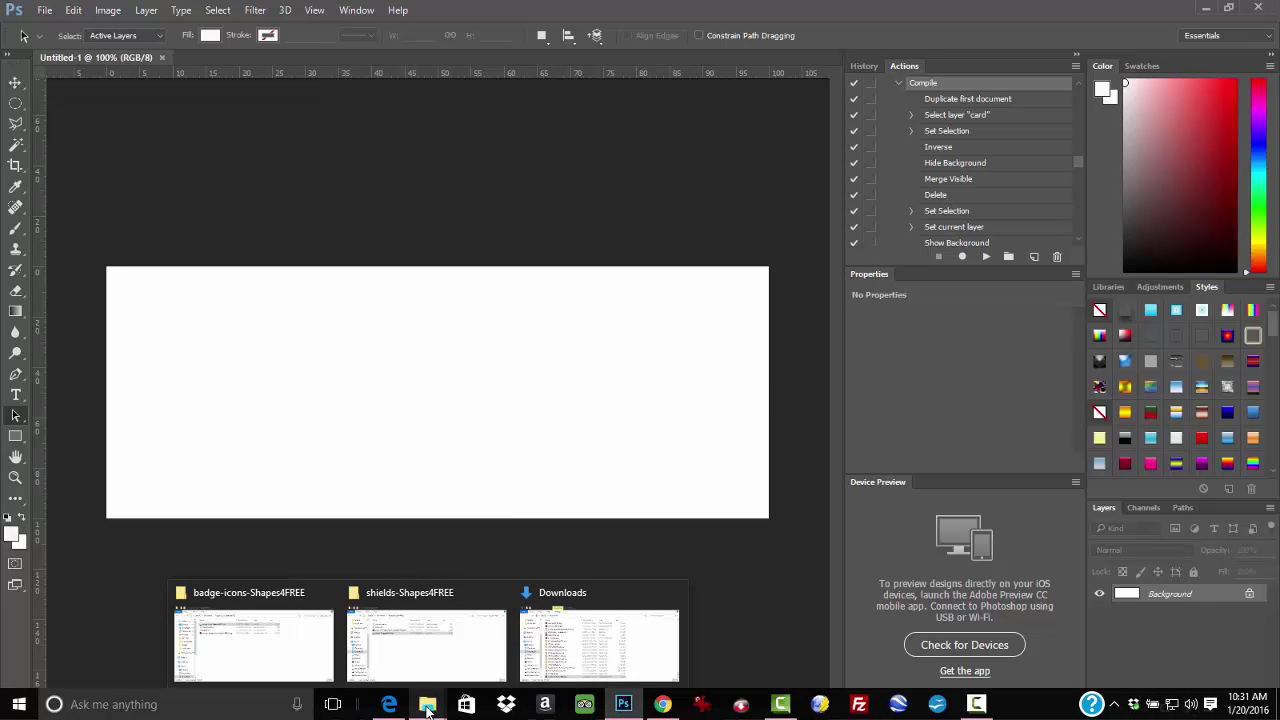
click(550, 666)
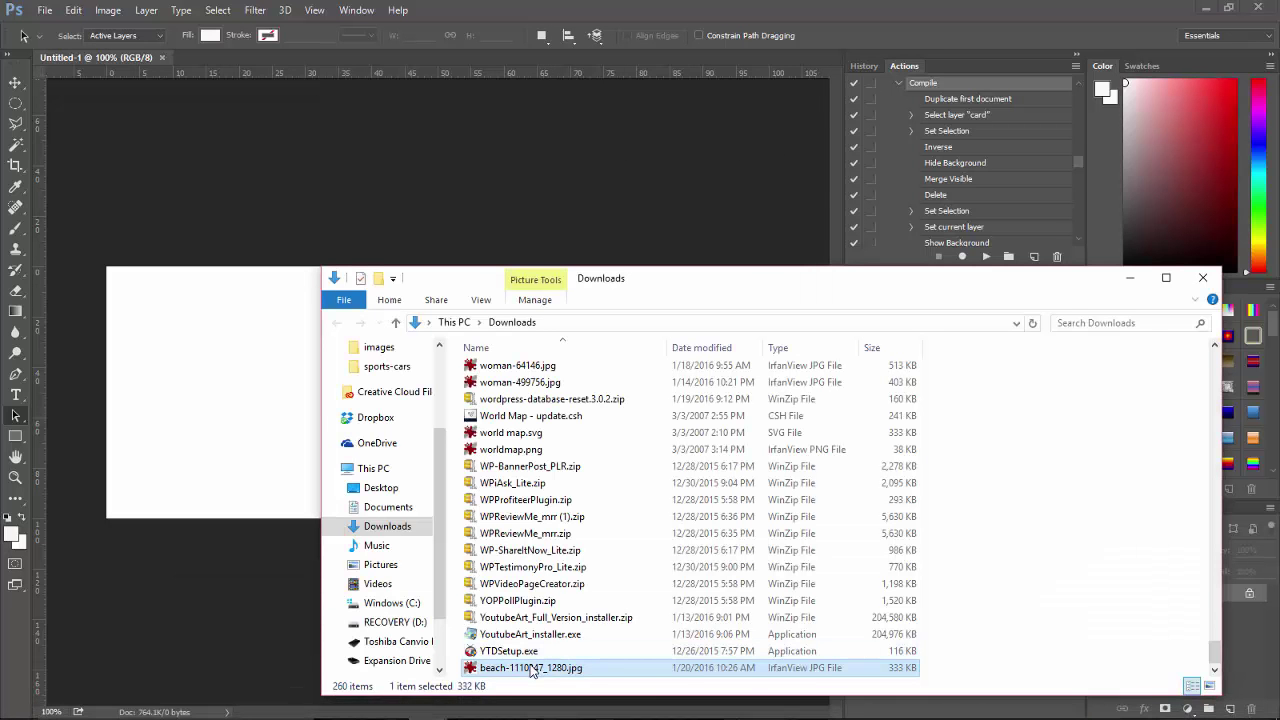
drag(530, 668, 230, 403)
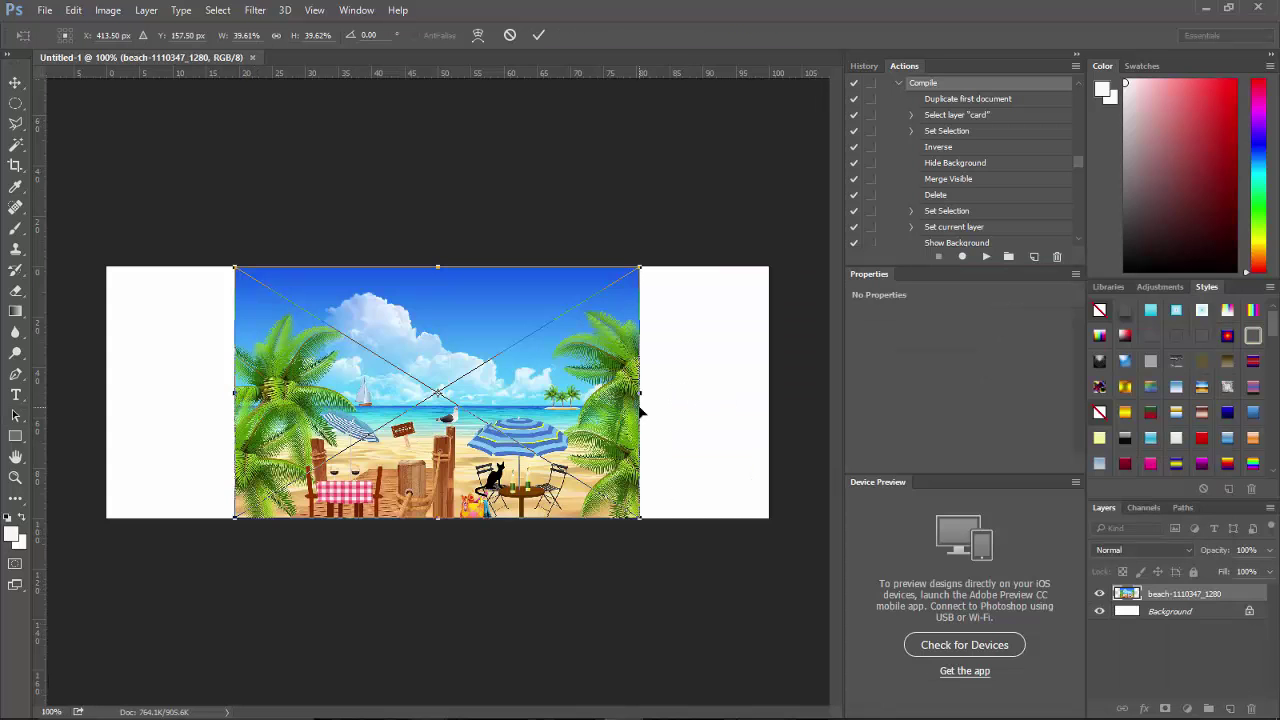
drag(641, 391, 768, 388)
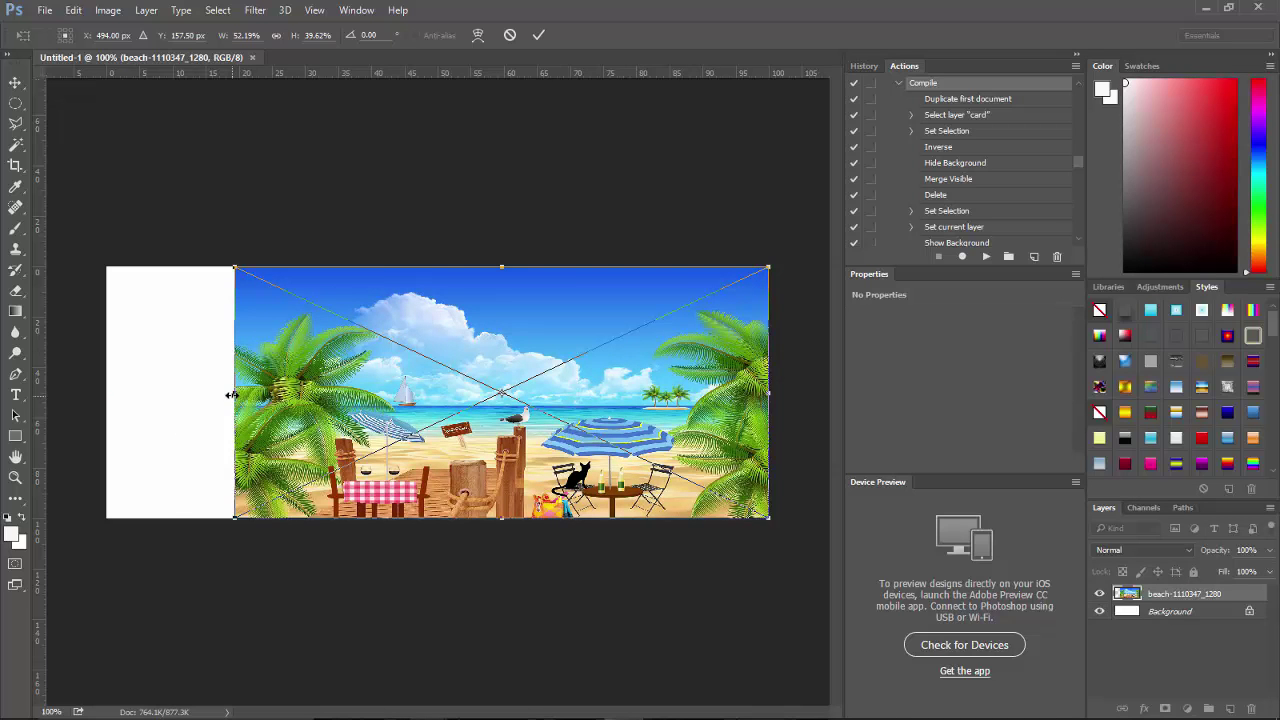
drag(234, 392, 107, 368)
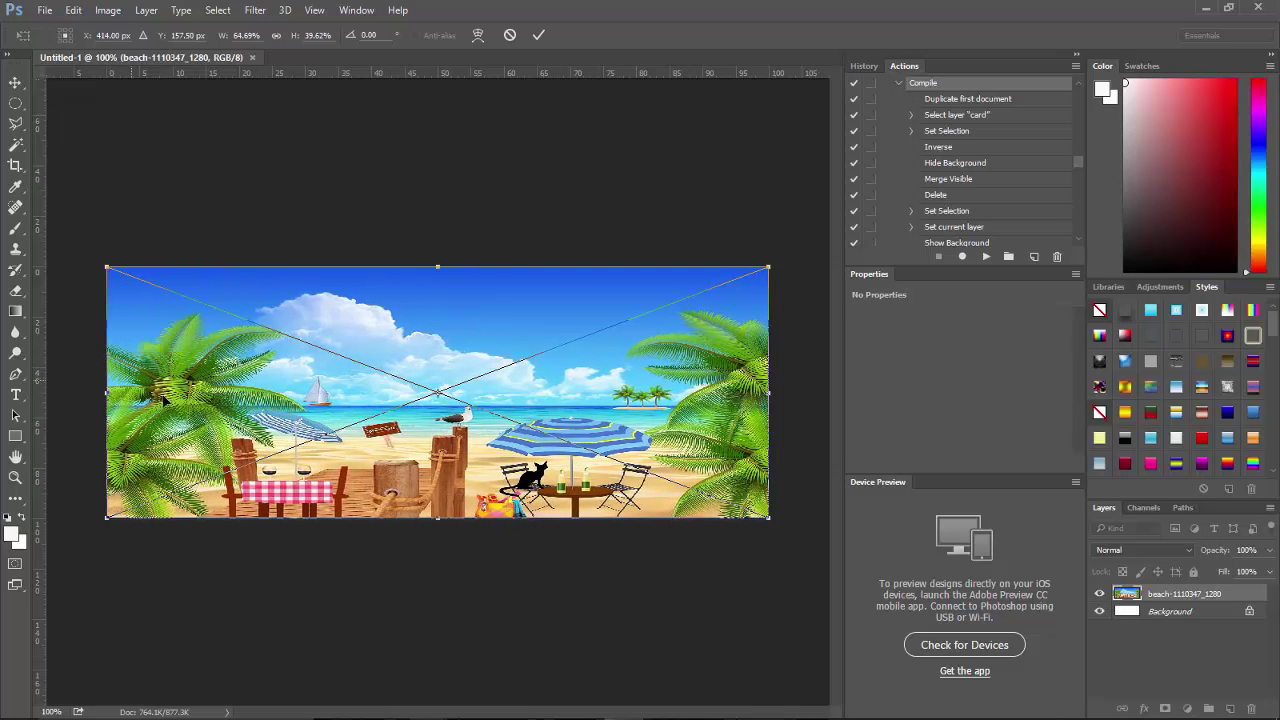
click(538, 35)
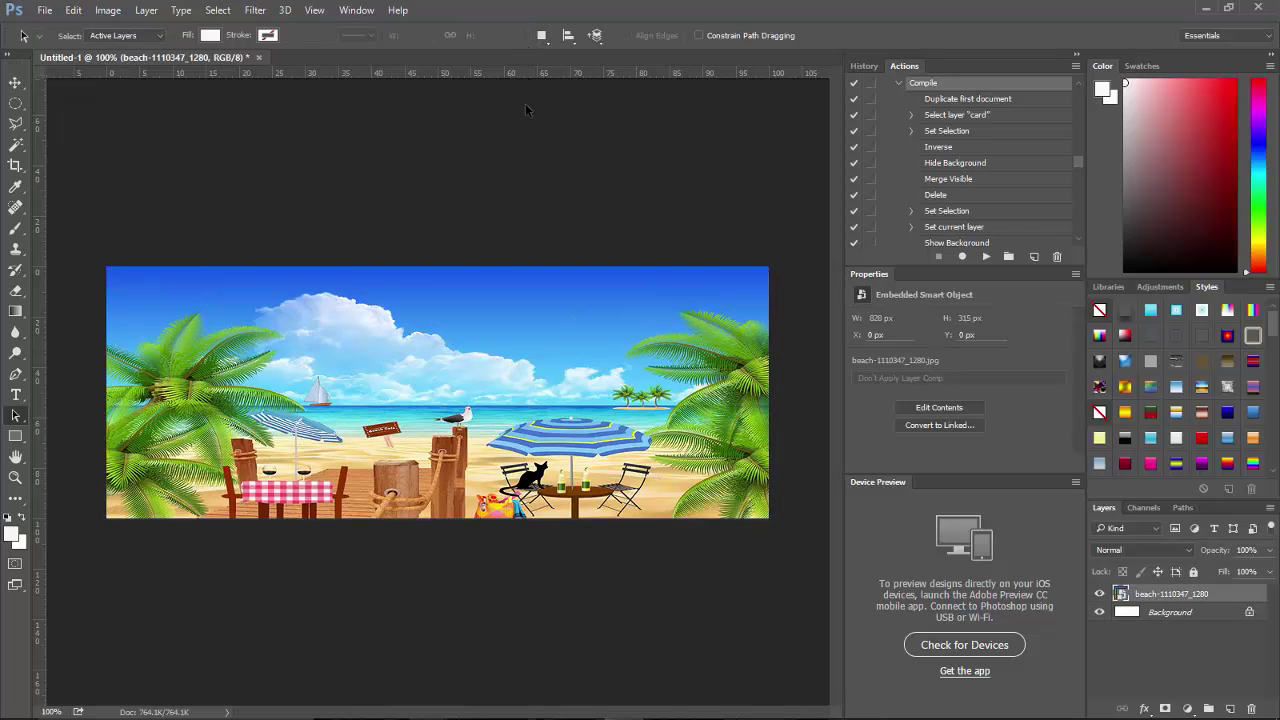
Add the text "Cafe By The Sea" in 18 pt Impact Regular on a new layer, in the sky right of the large cloud
click(1230, 708)
click(15, 394)
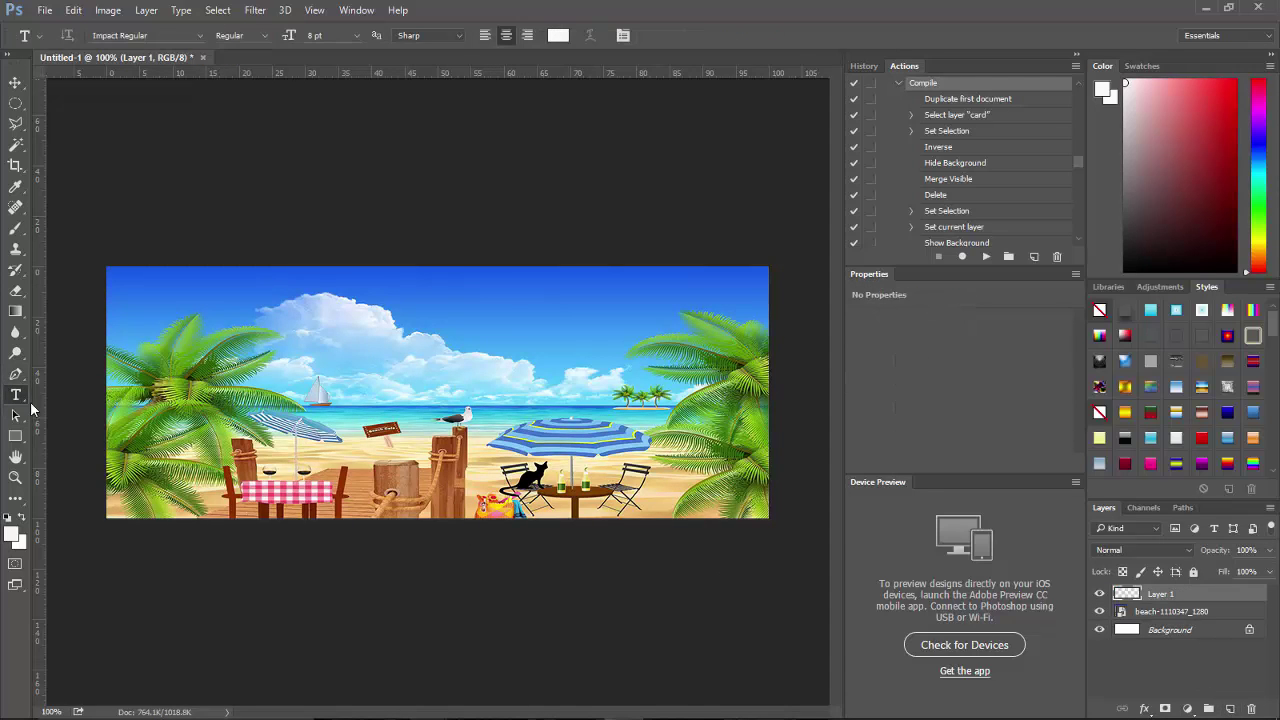
click(358, 35)
click(348, 218)
click(484, 322)
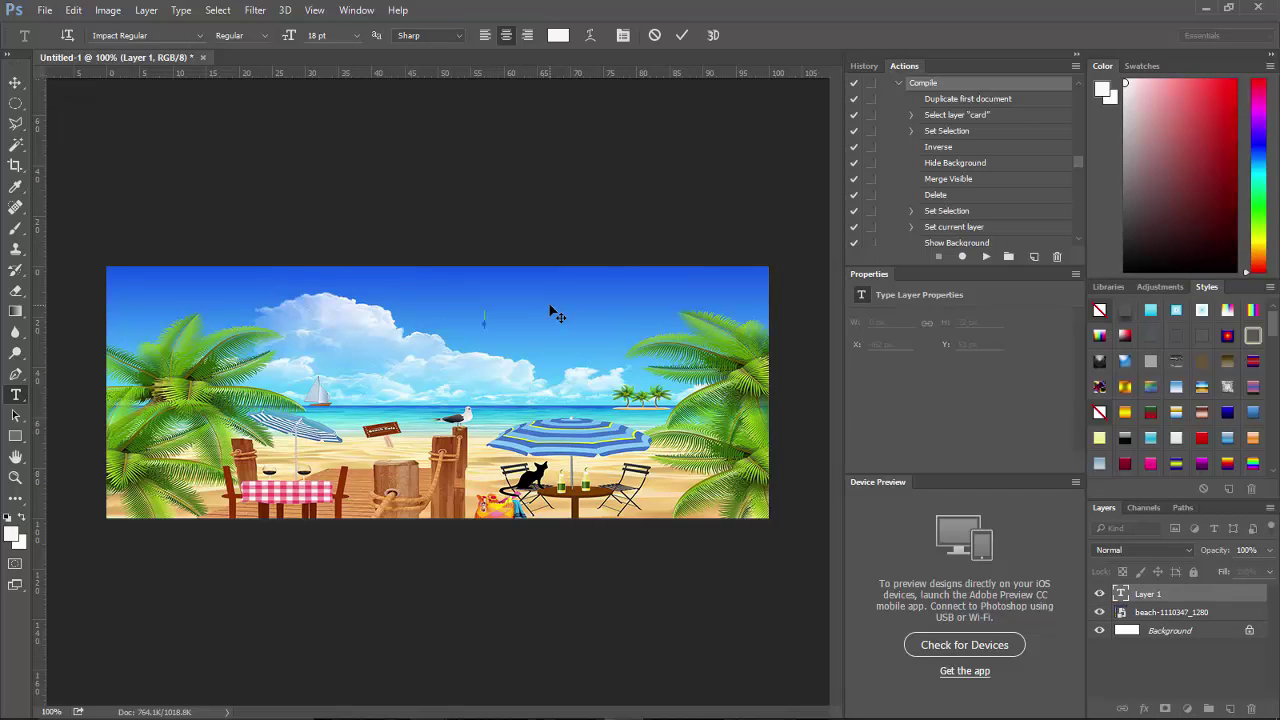
text(Cafe By)
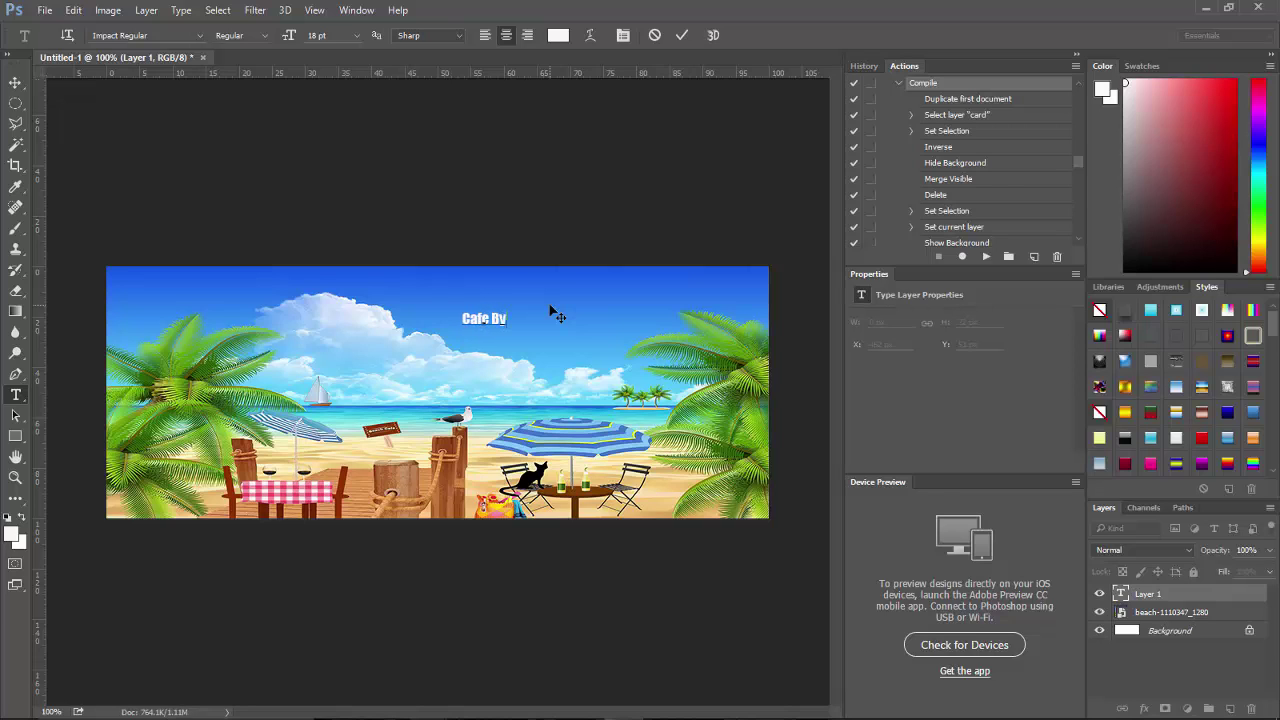
text( The Sea)
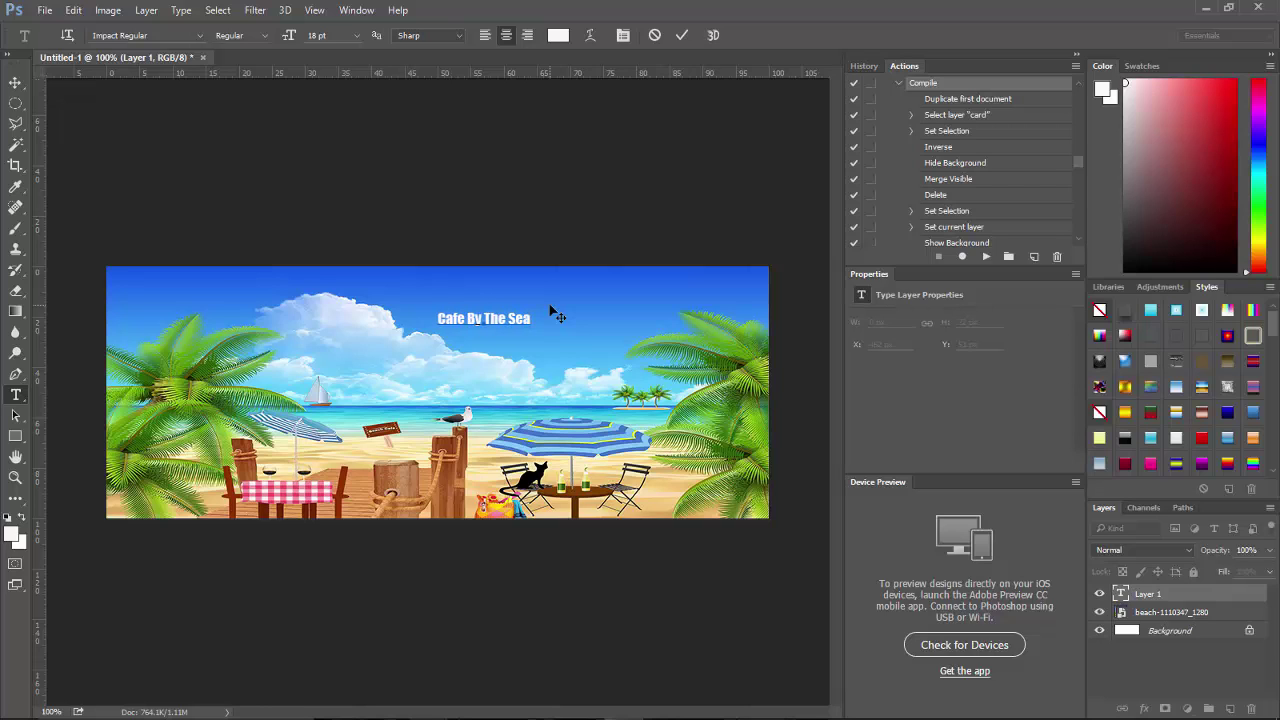
Set the font size of the whole "Cafe By The Sea" text to 30 pt
key(ctrl+a)
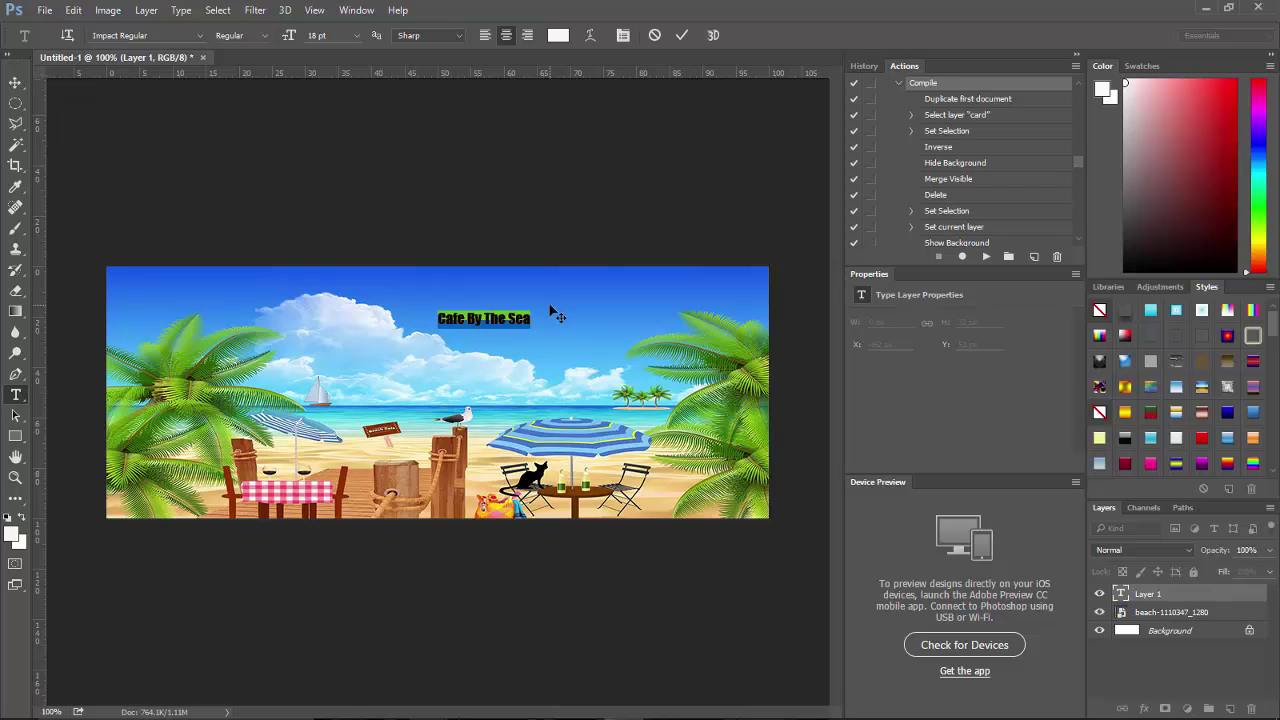
click(357, 36)
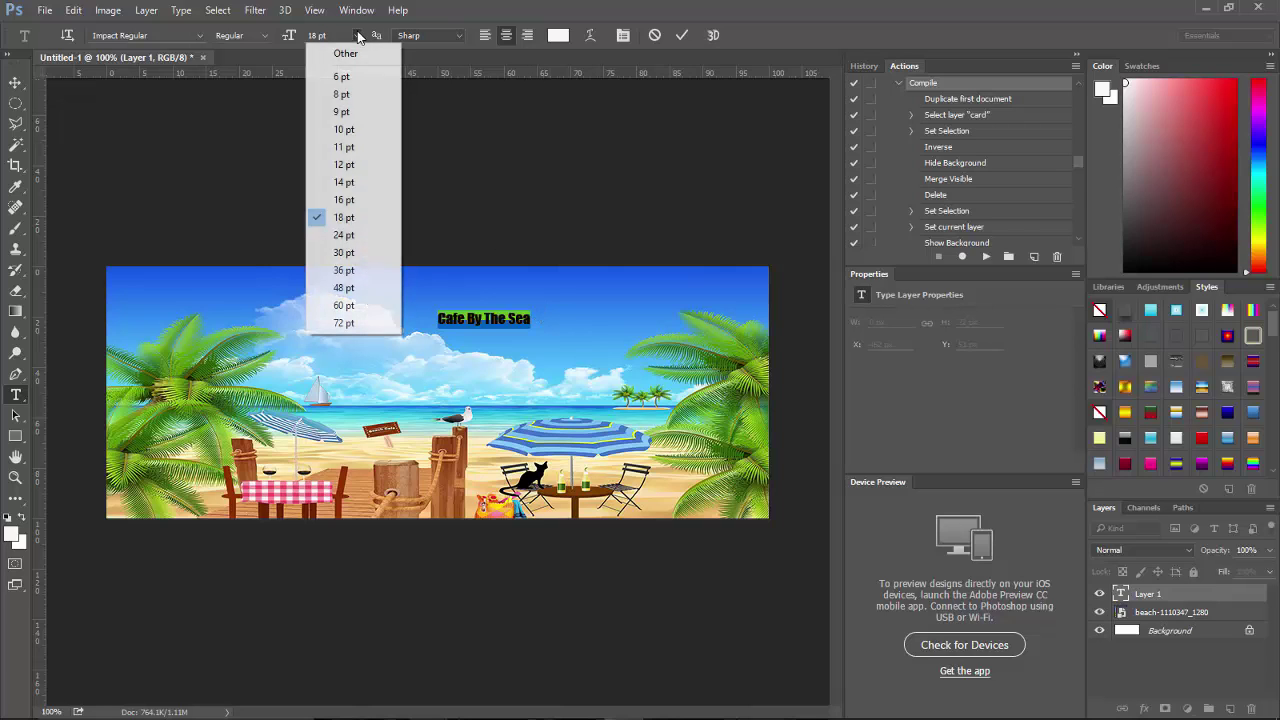
click(347, 258)
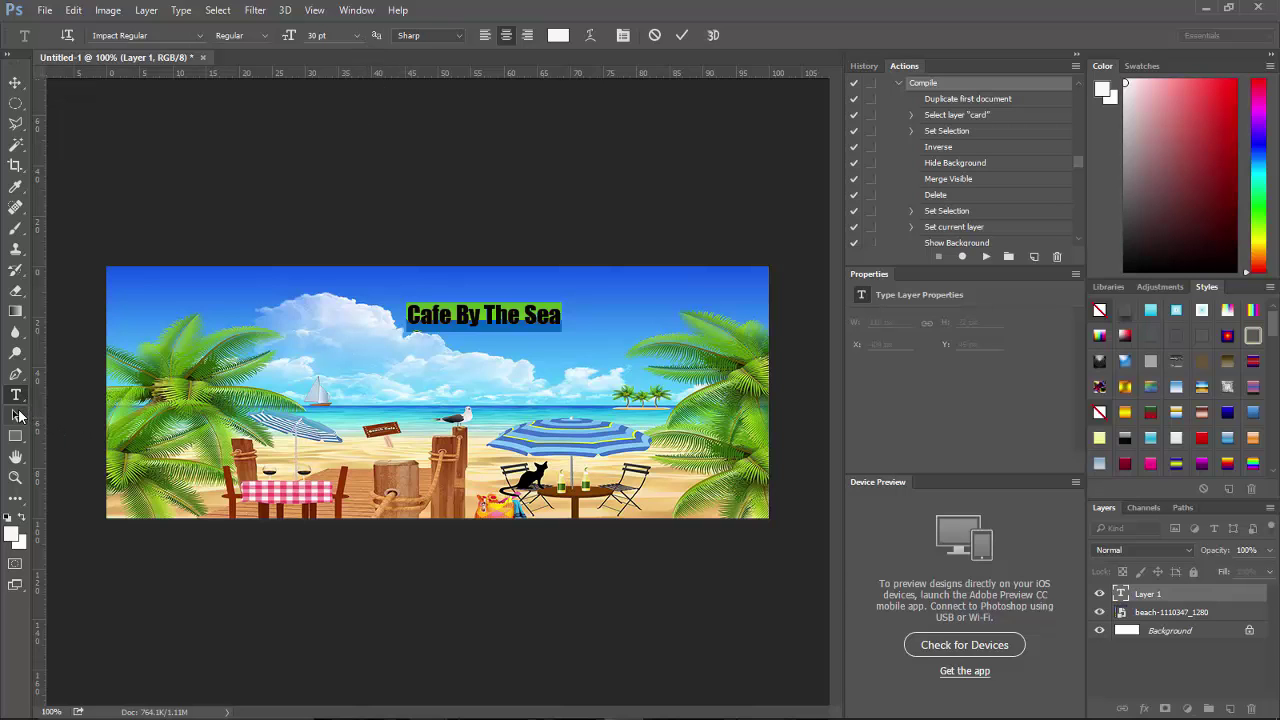
click(18, 416)
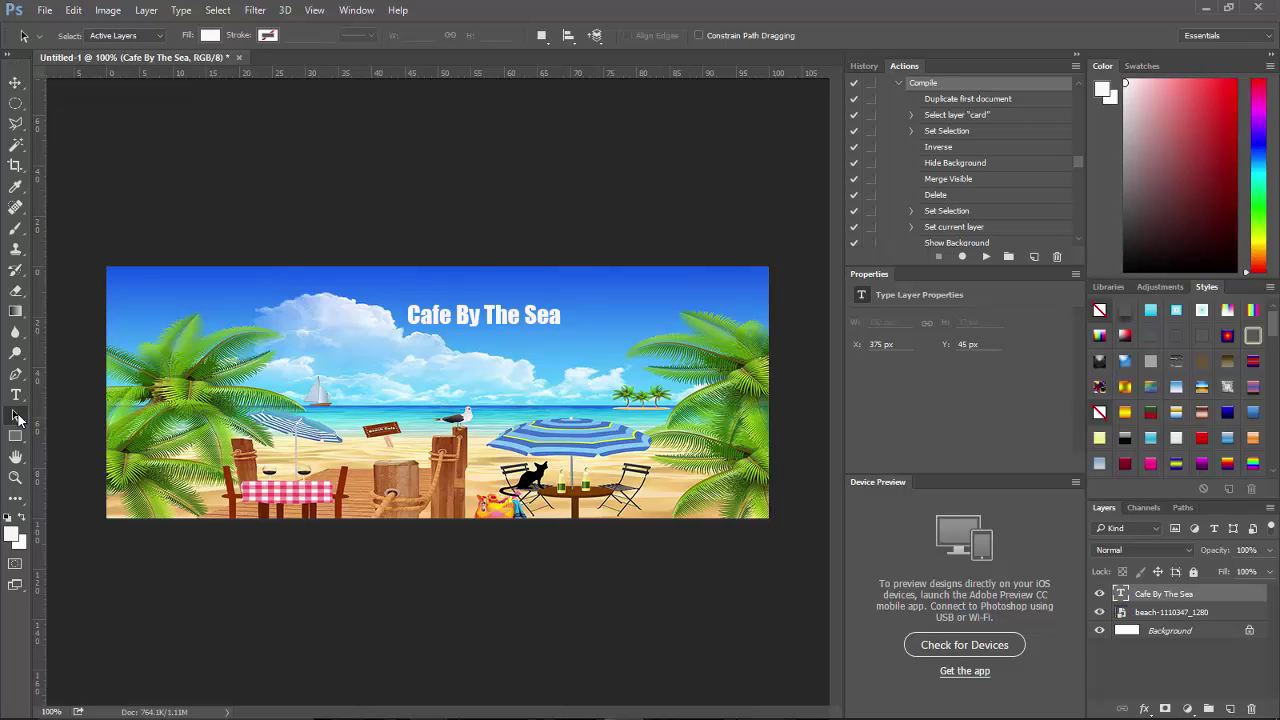
Free-transform the "Cafe By The Sea" title to about 192% width and 157% height, extending it downward and to the right
key(ctrl+t)
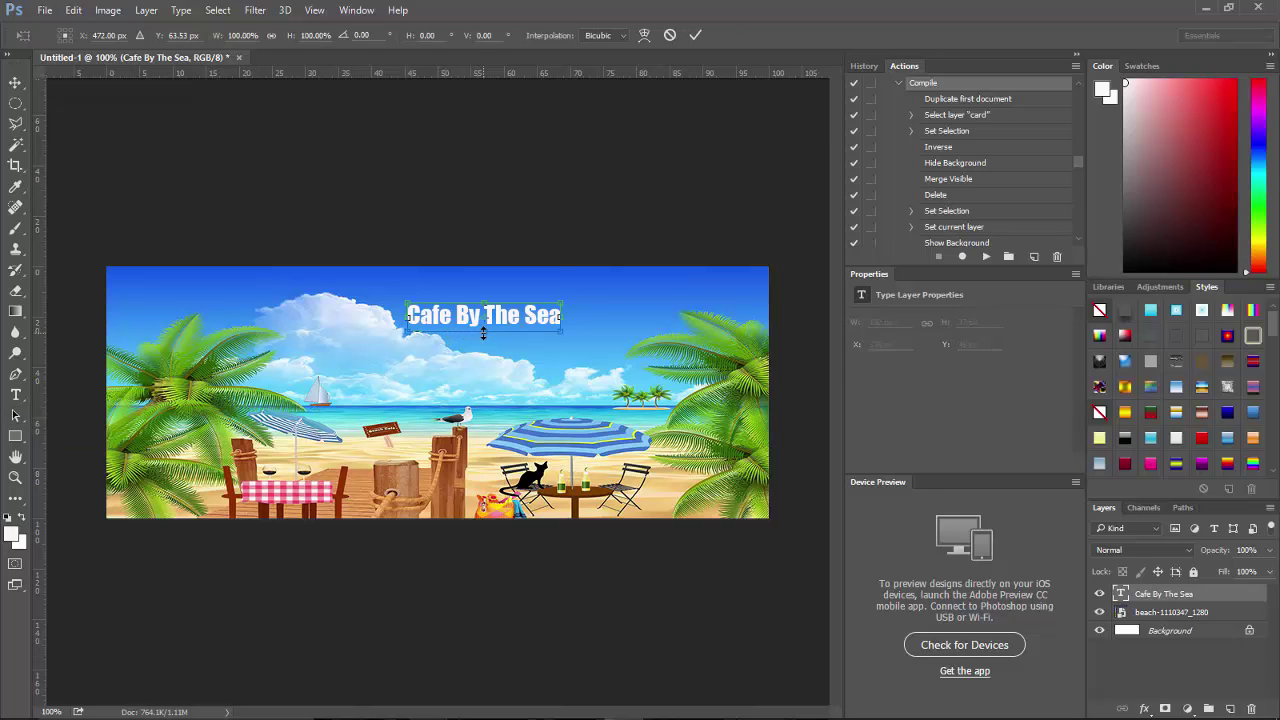
drag(483, 333, 483, 350)
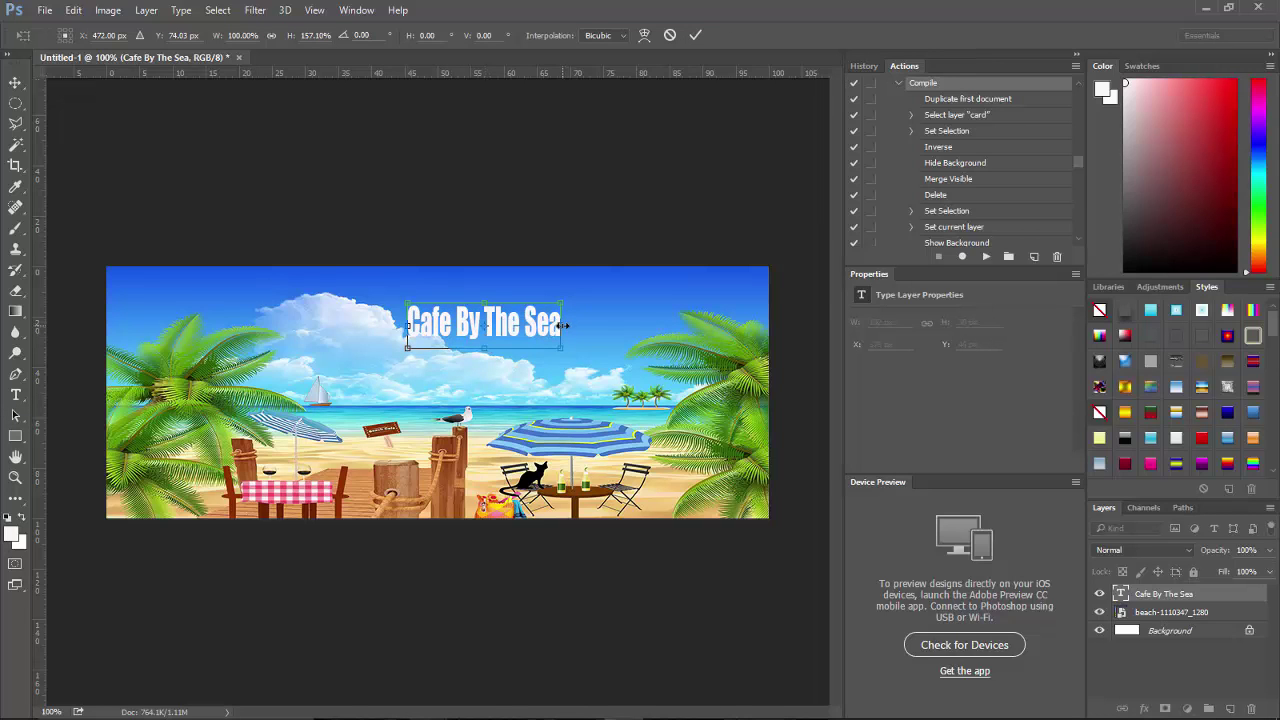
drag(563, 325, 704, 322)
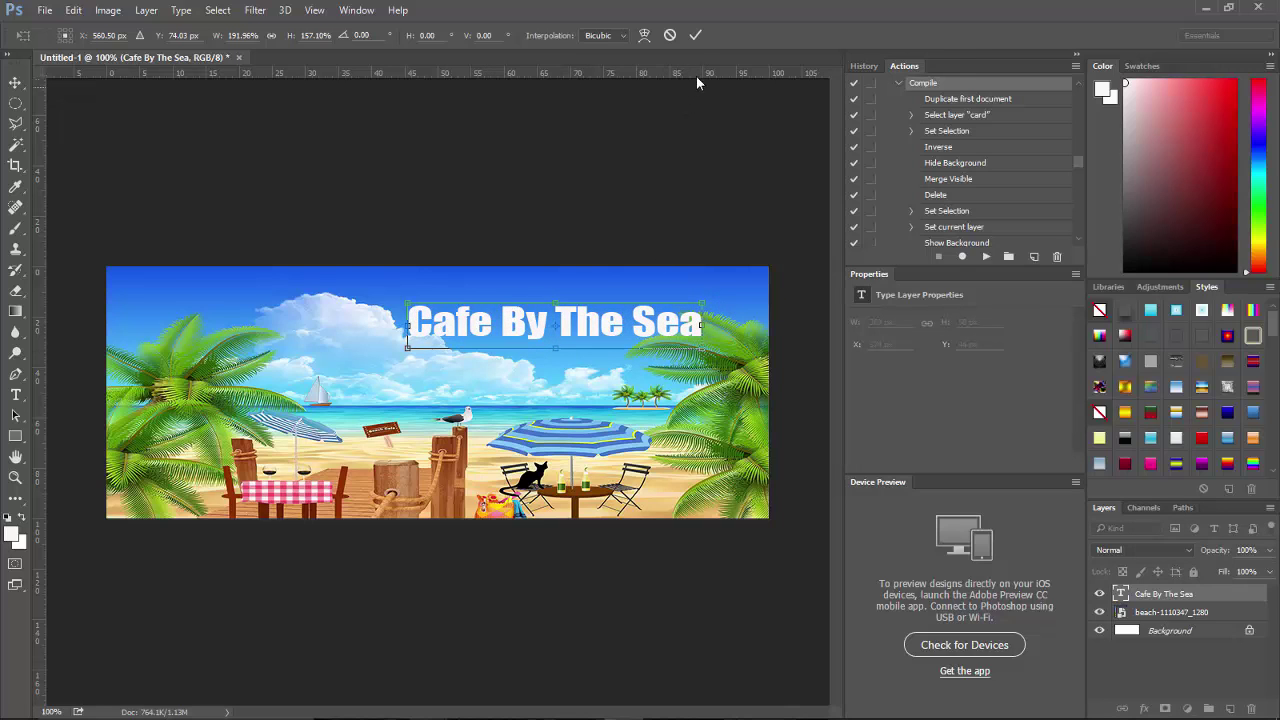
click(695, 35)
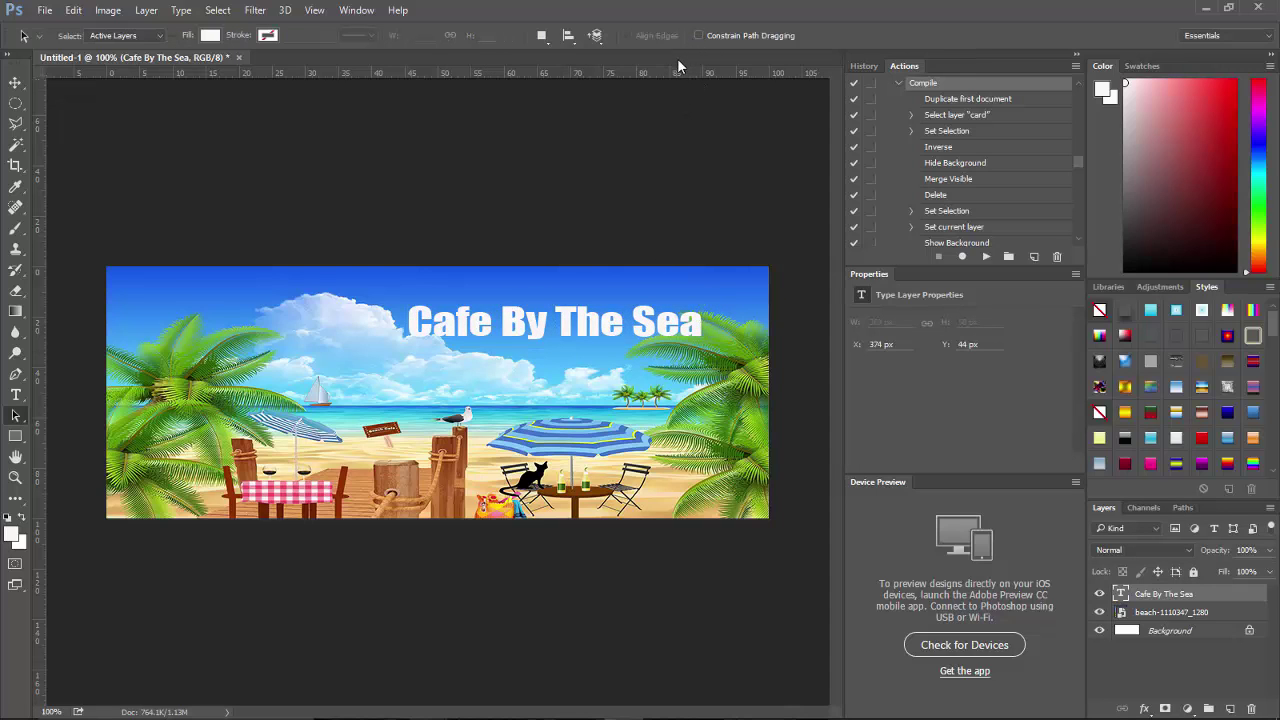
Add the tagline "Chillin' By The Sea!" in 16 pt Impact Regular on a new layer below the title
click(1230, 708)
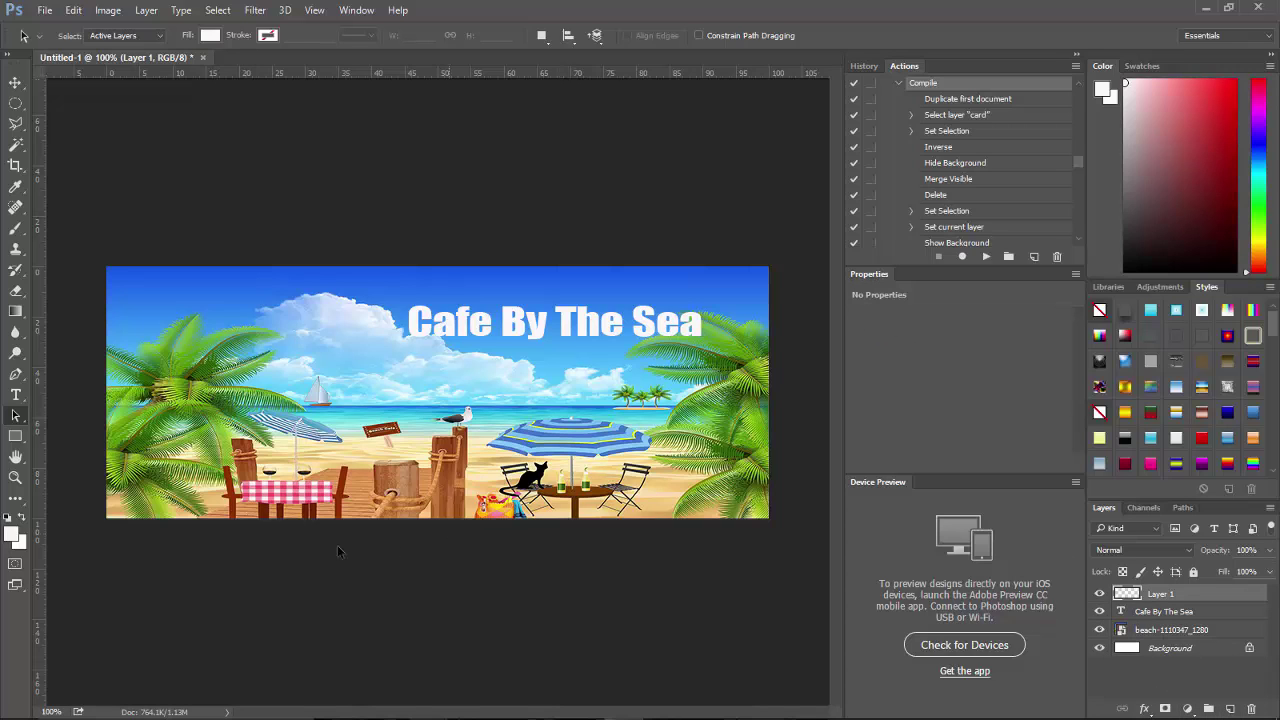
click(16, 396)
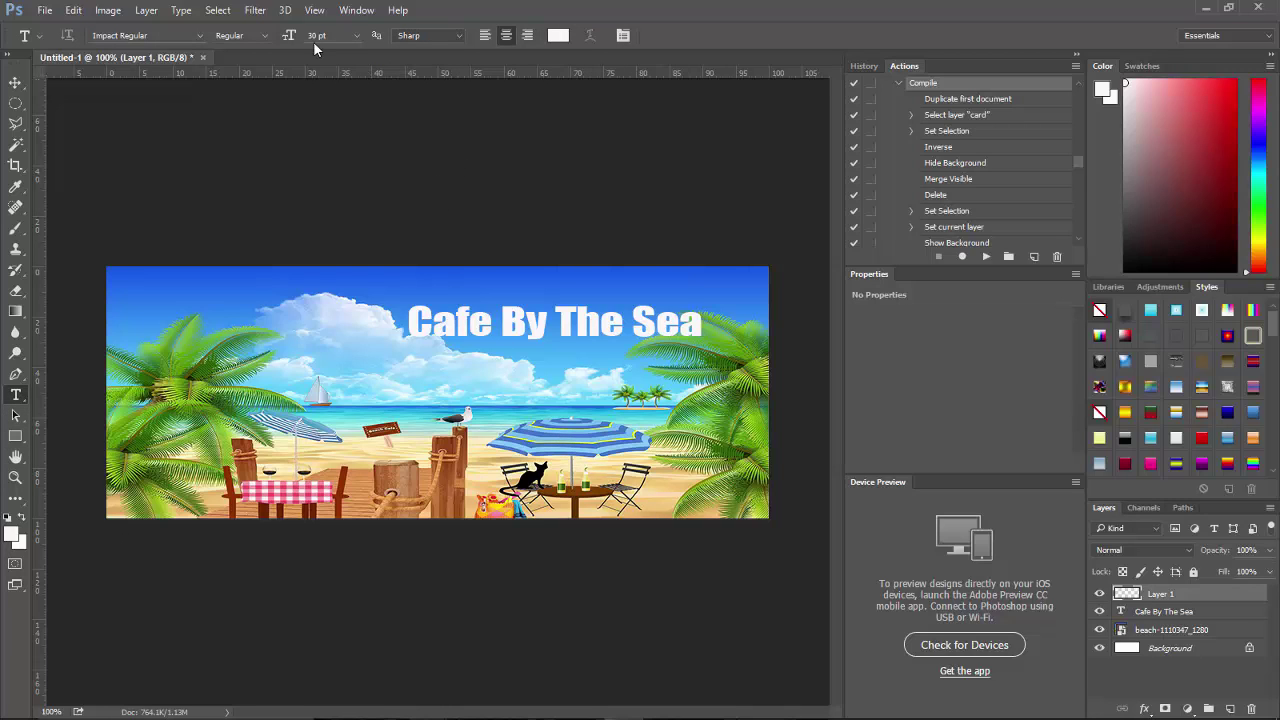
click(357, 36)
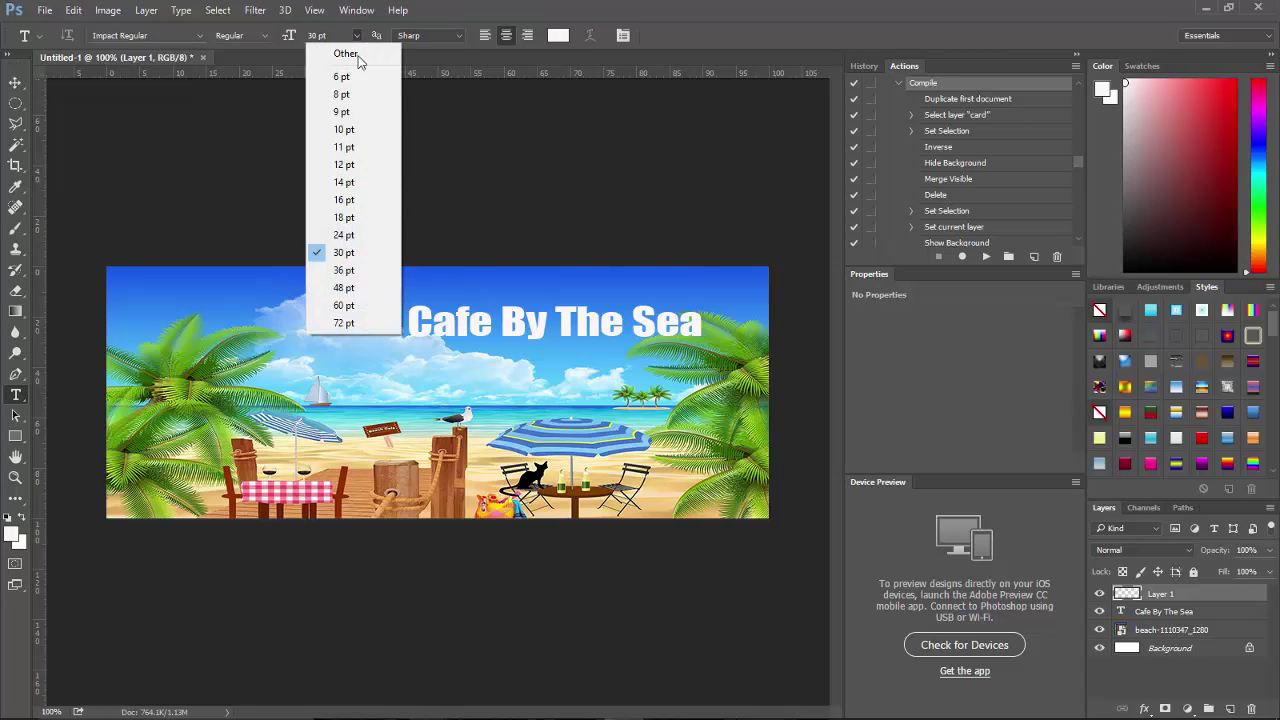
click(343, 199)
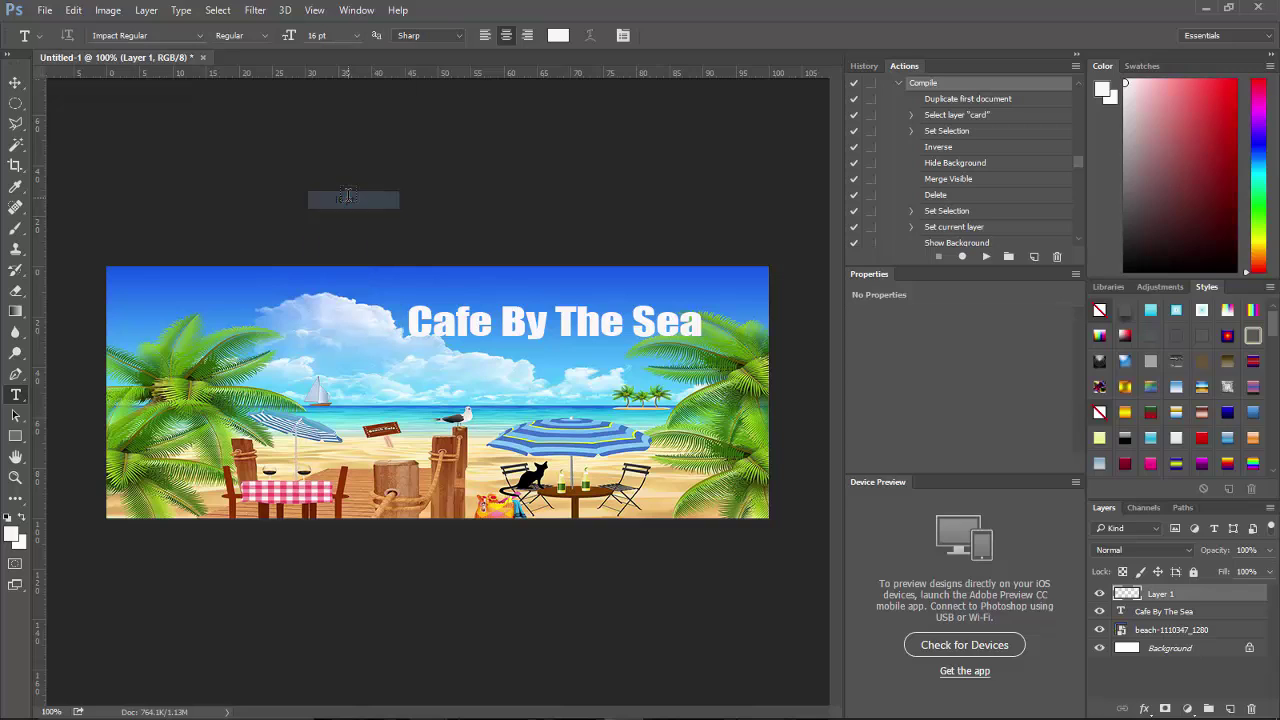
click(545, 381)
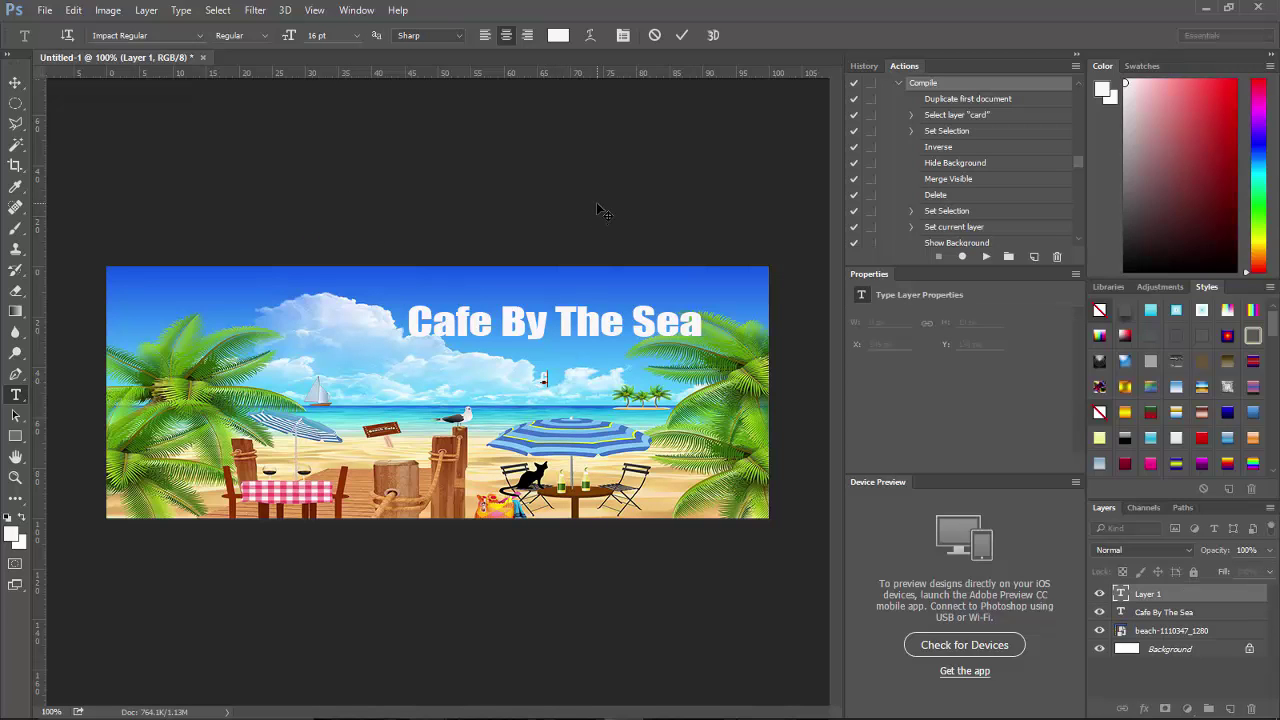
text(Chillin' By The Sea)
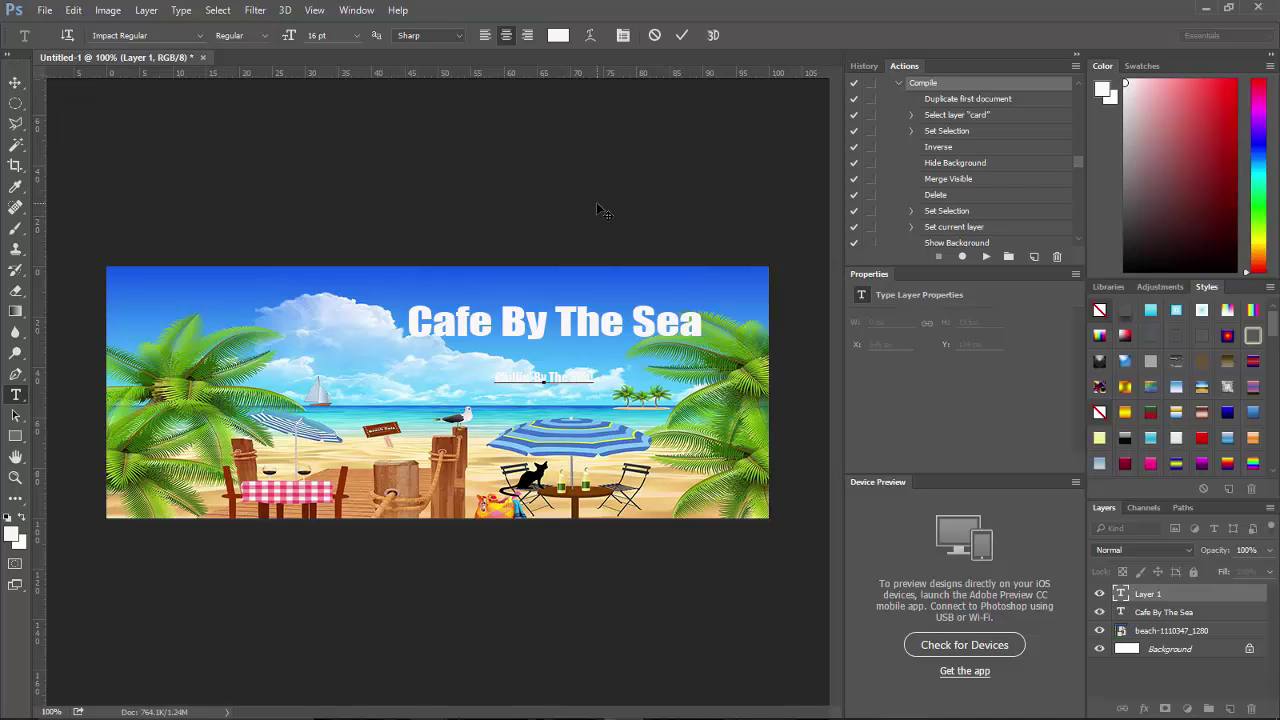
click(15, 420)
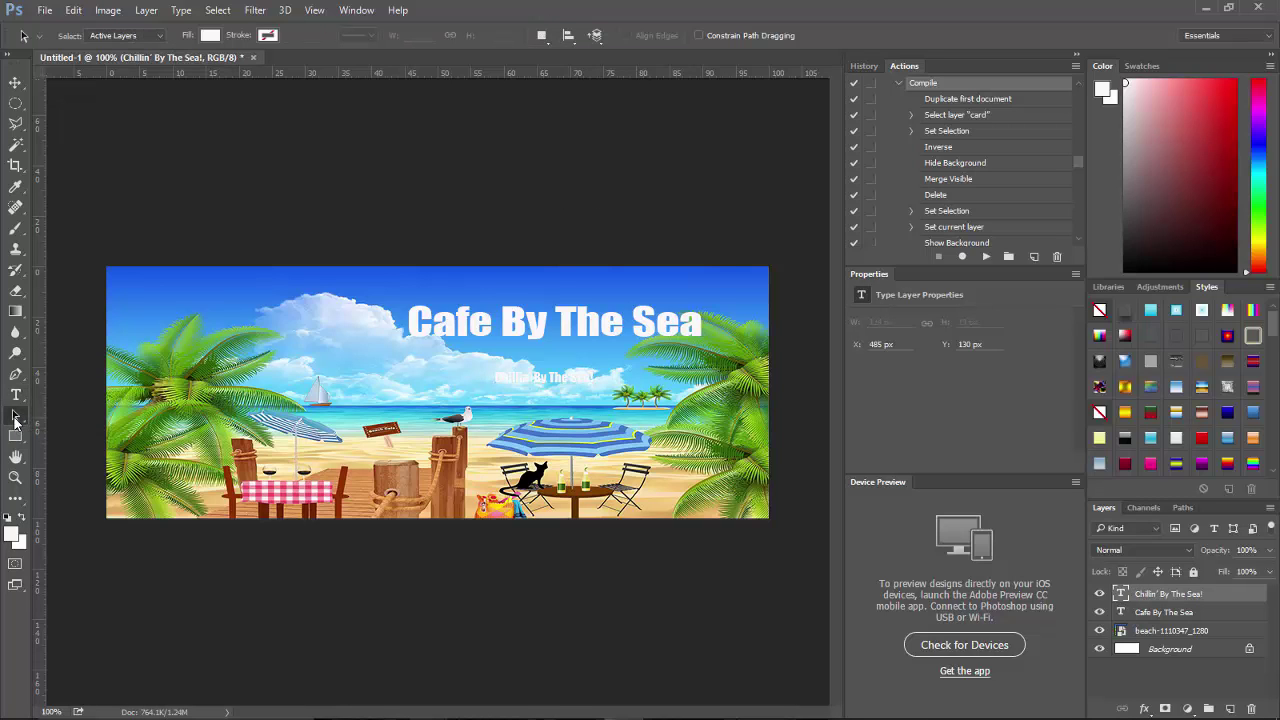
Free-transform the "Chillin' By The Sea!" tagline to about 182% width and 202% height
key(ctrl+t)
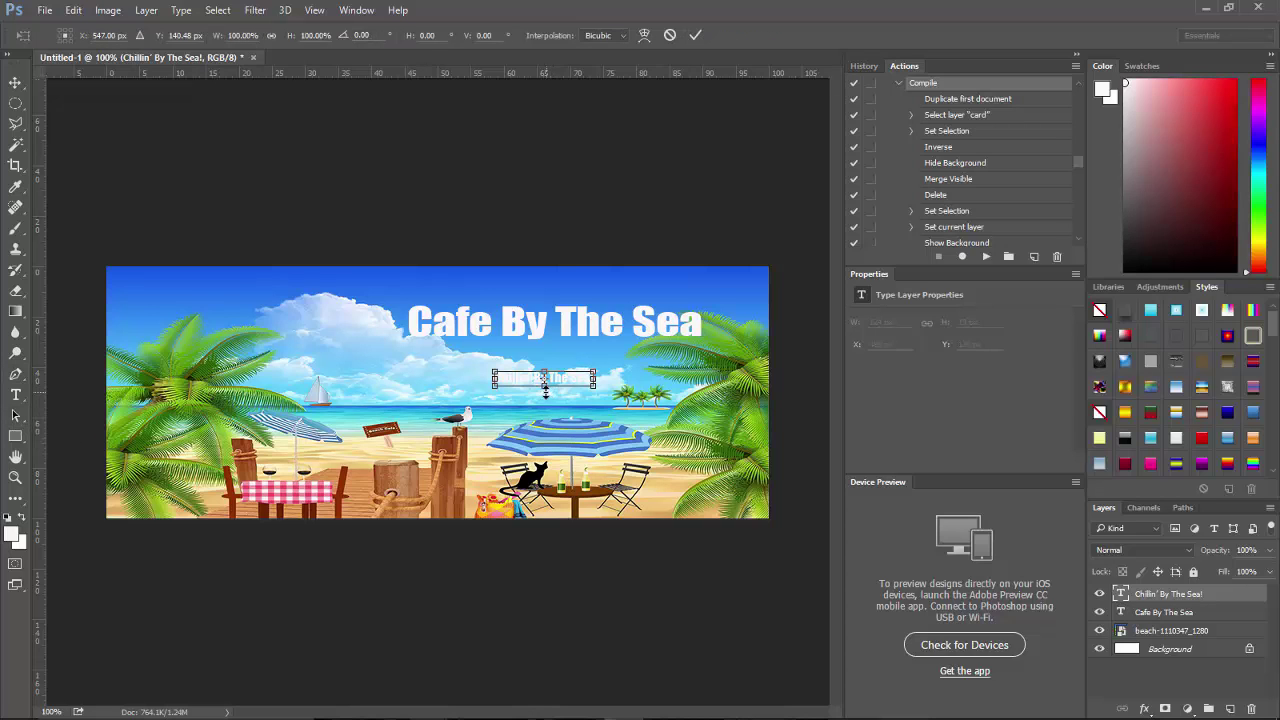
drag(544, 388, 676, 374)
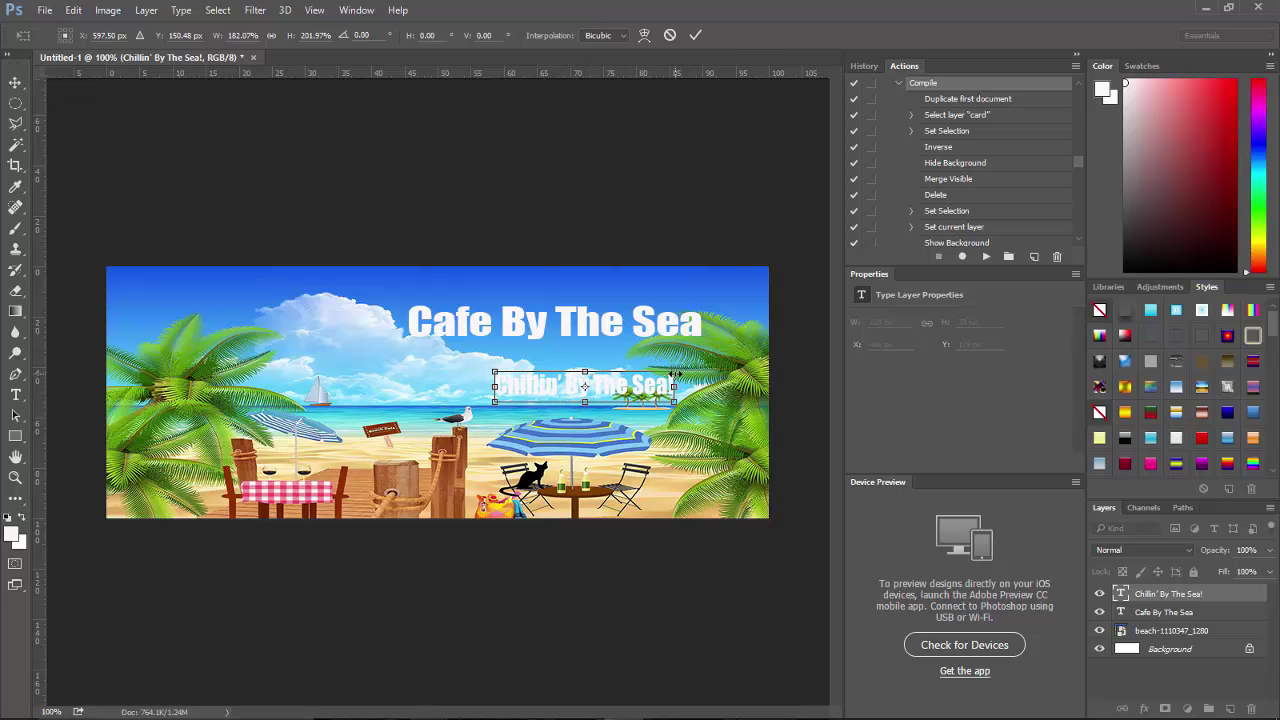
click(695, 37)
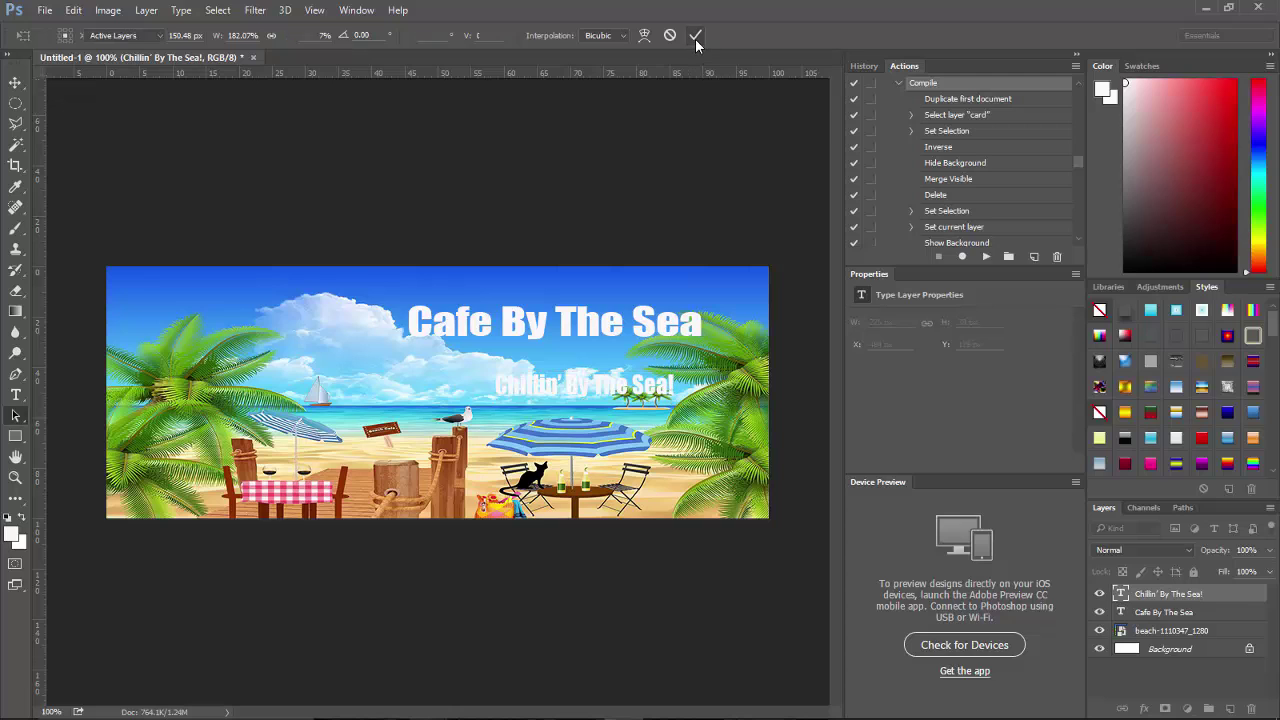
Add a 2 px black outside Stroke effect to the "Cafe By The Sea" title layer
click(1192, 612)
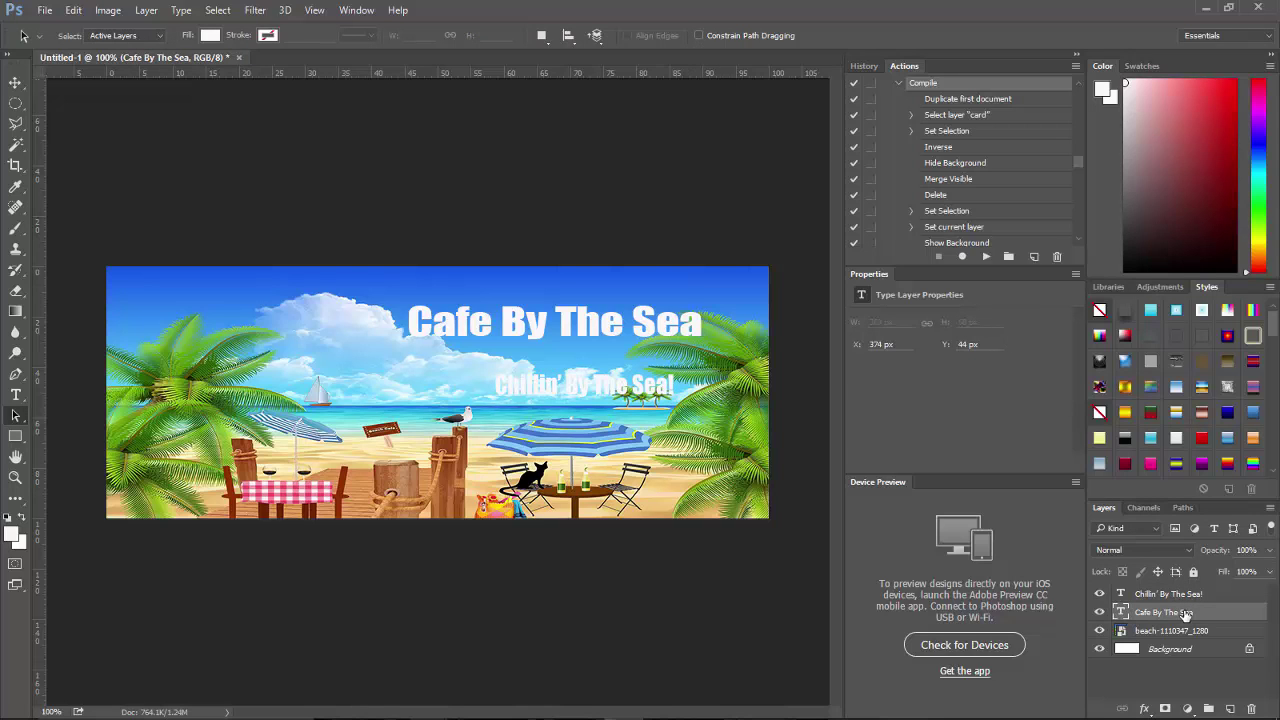
click(1143, 710)
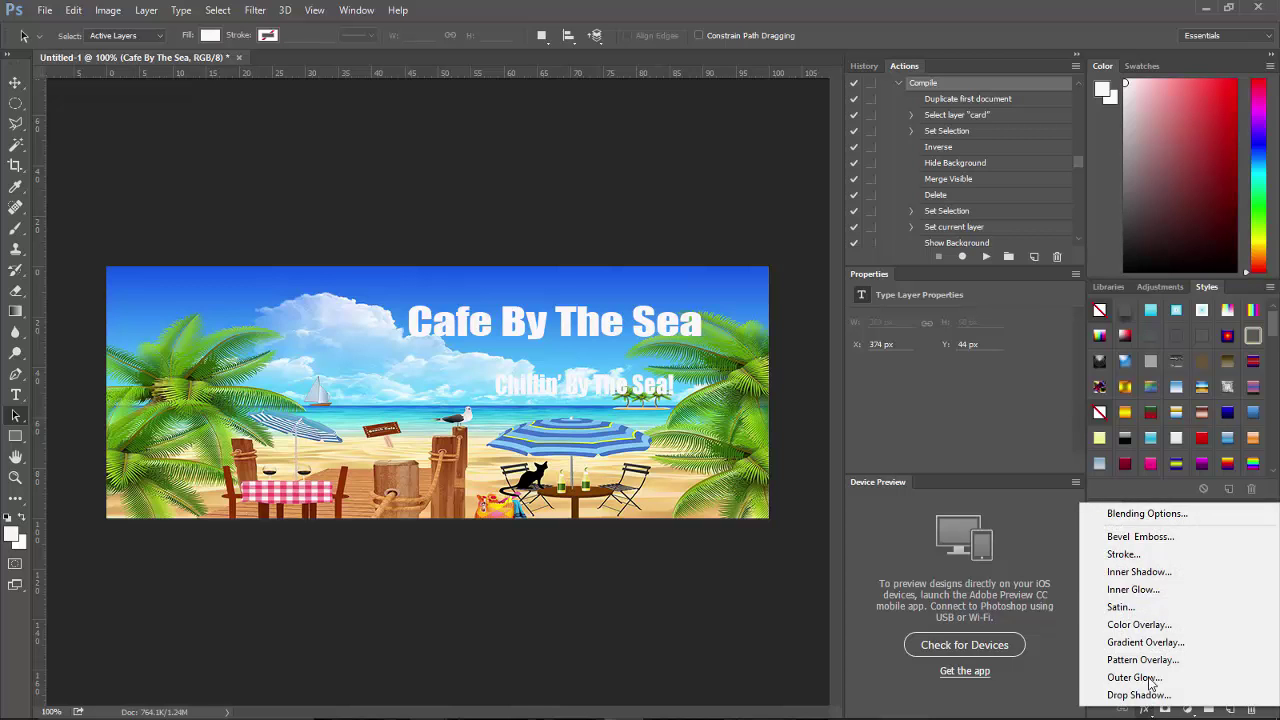
click(1153, 513)
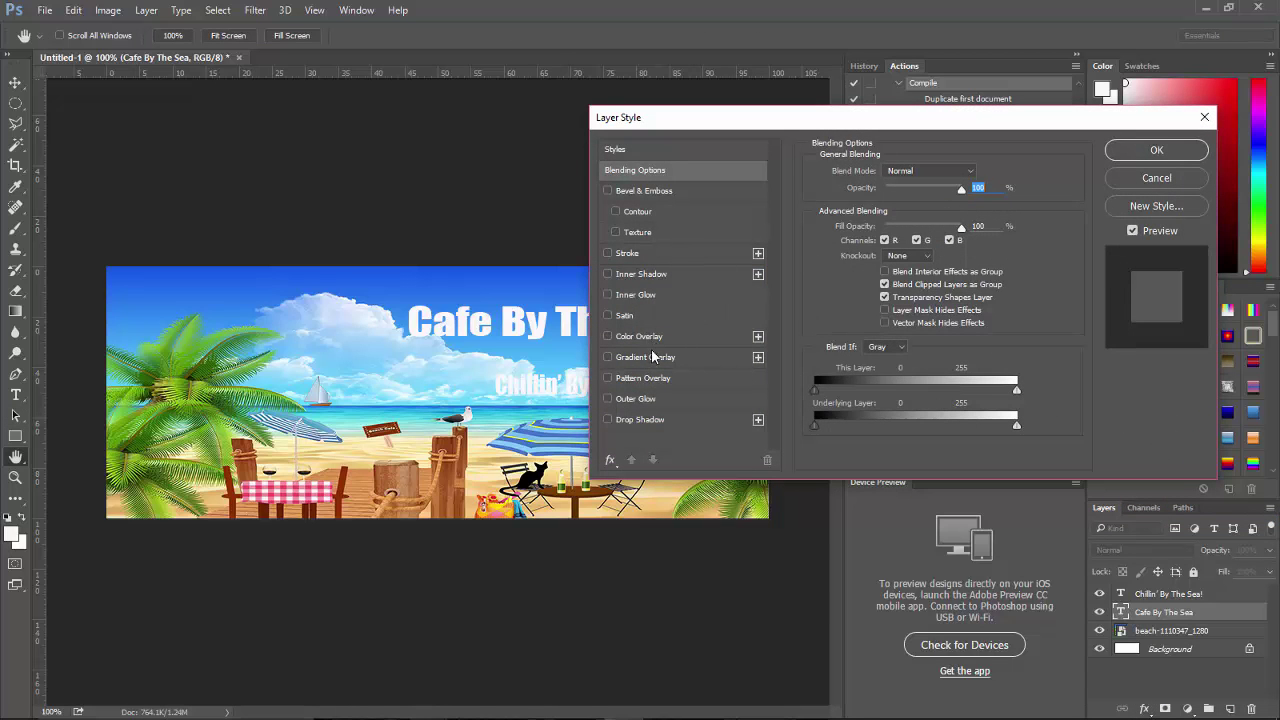
click(607, 253)
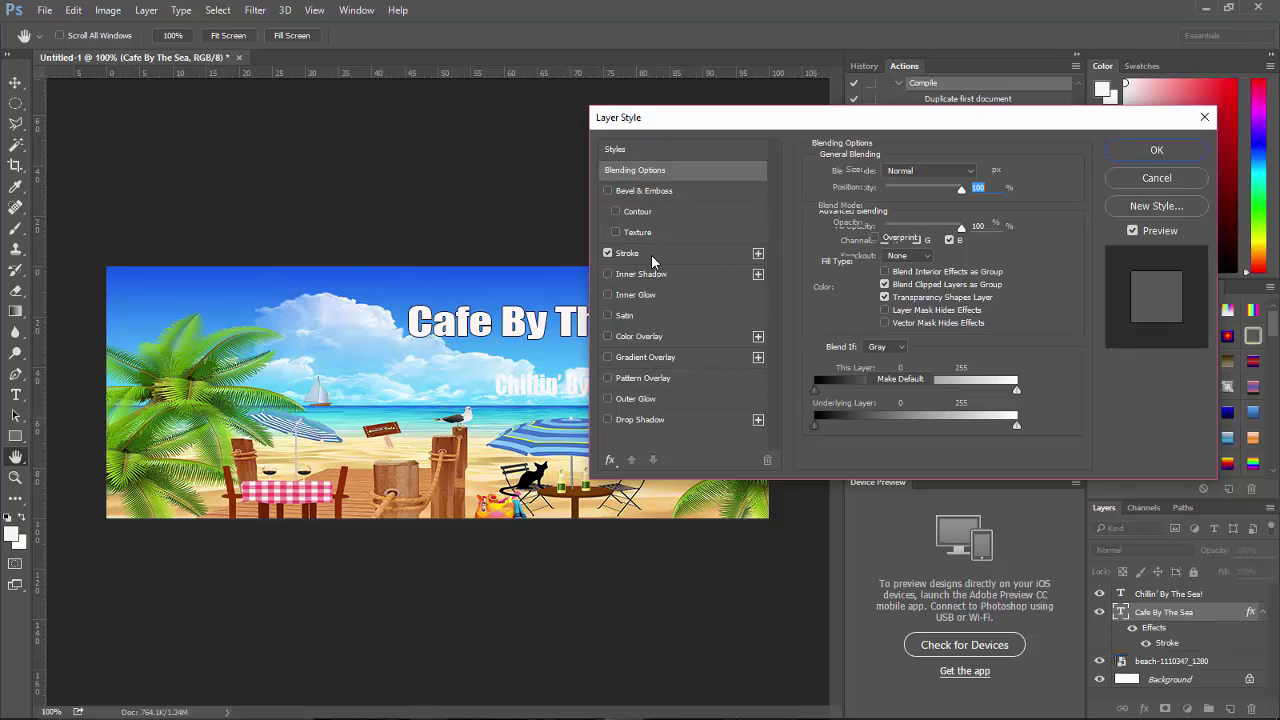
click(651, 254)
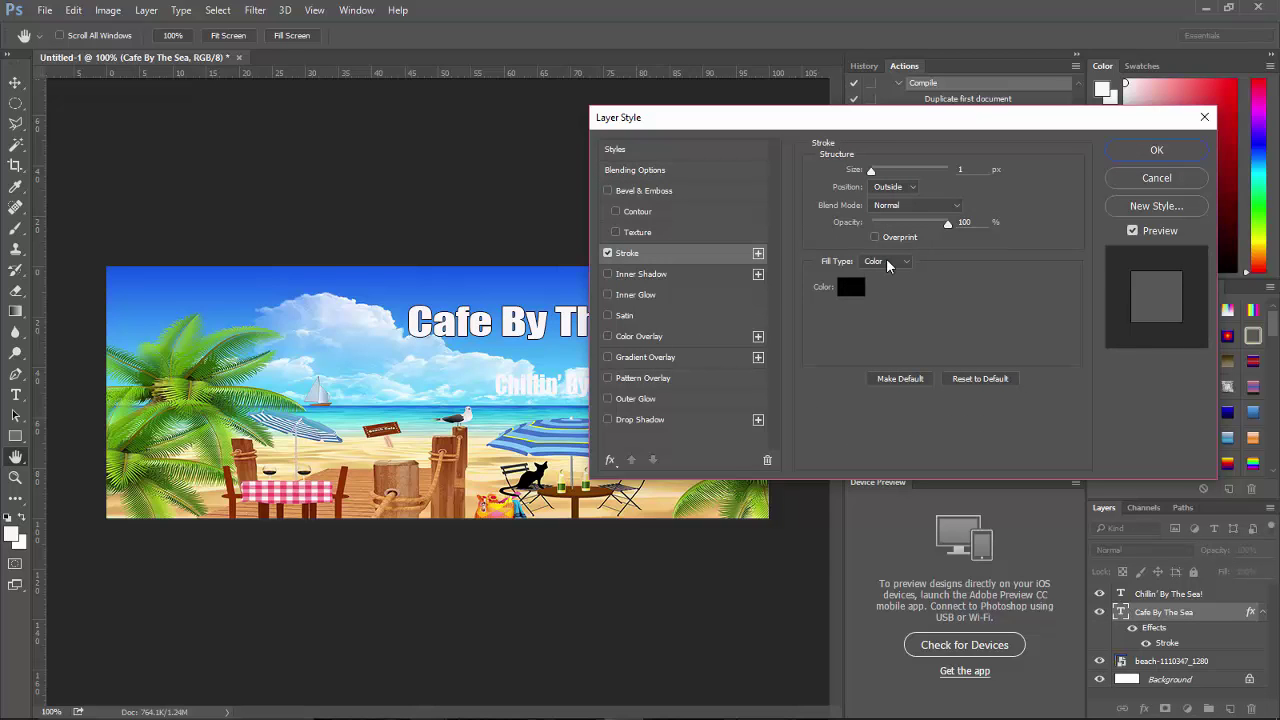
drag(870, 172, 872, 172)
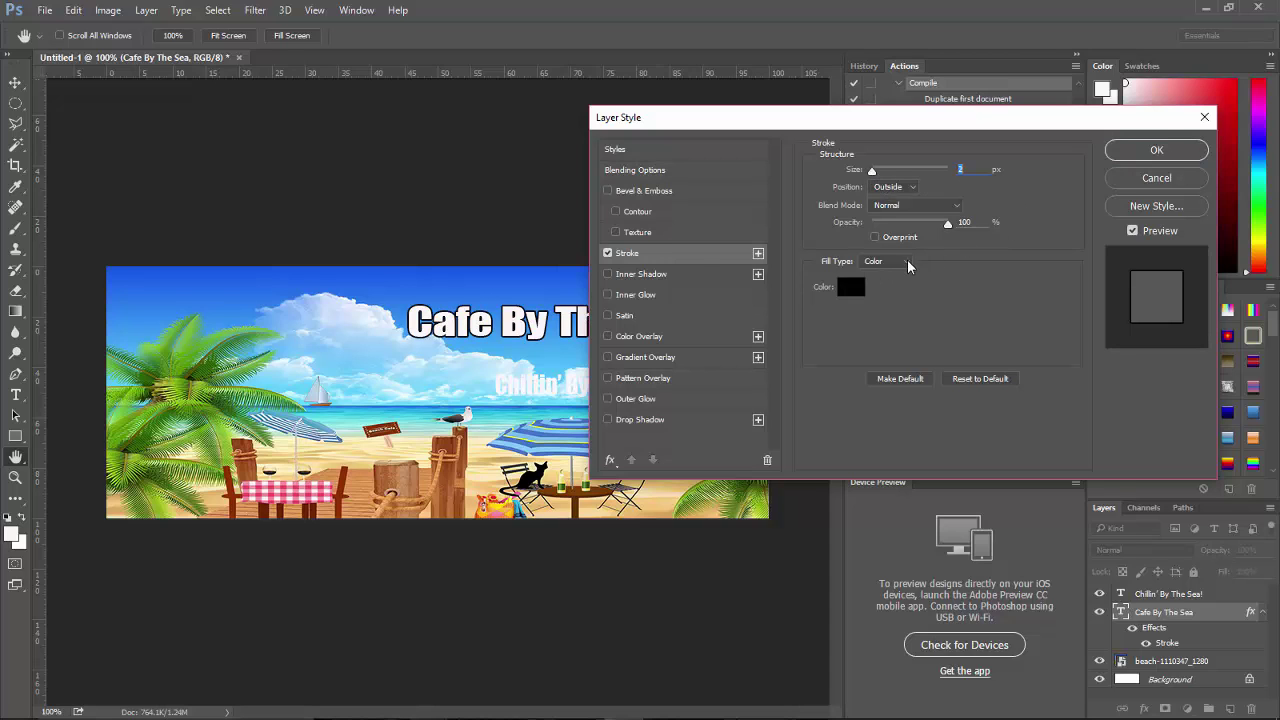
Add Bevel & Emboss and a Drop Shadow with a 4 px distance to the title, and apply the layer style
click(609, 192)
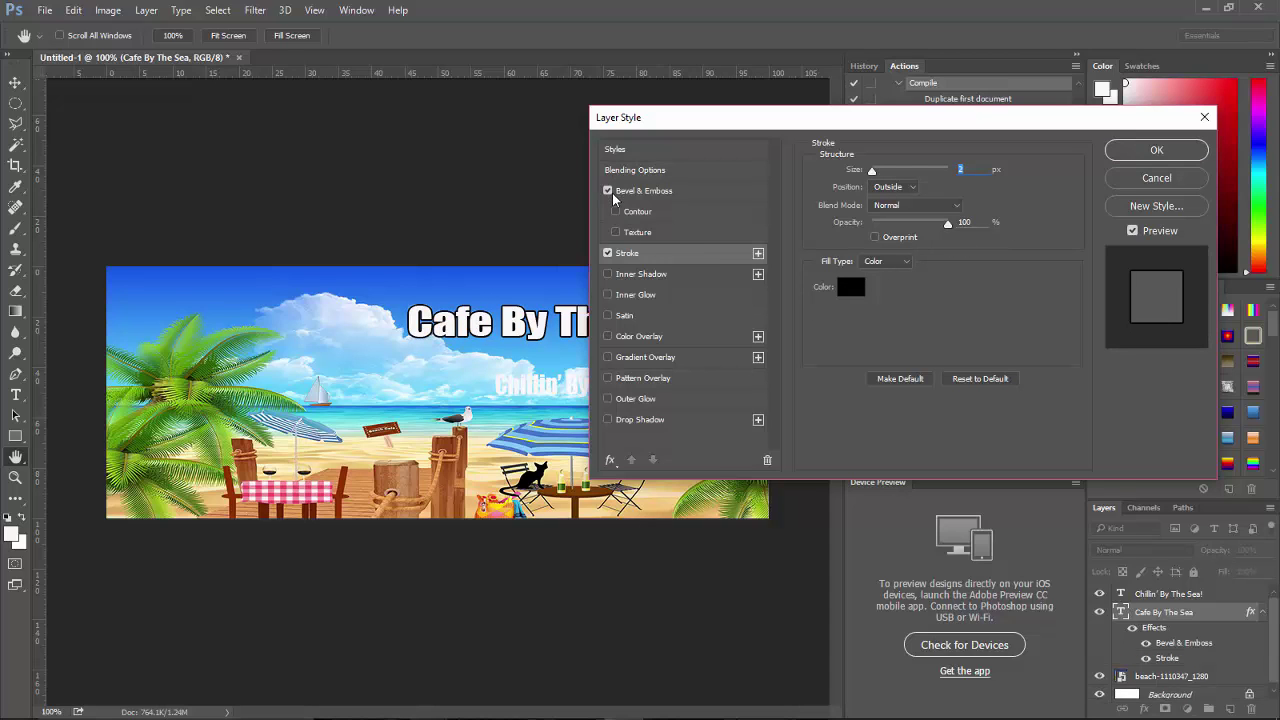
click(671, 195)
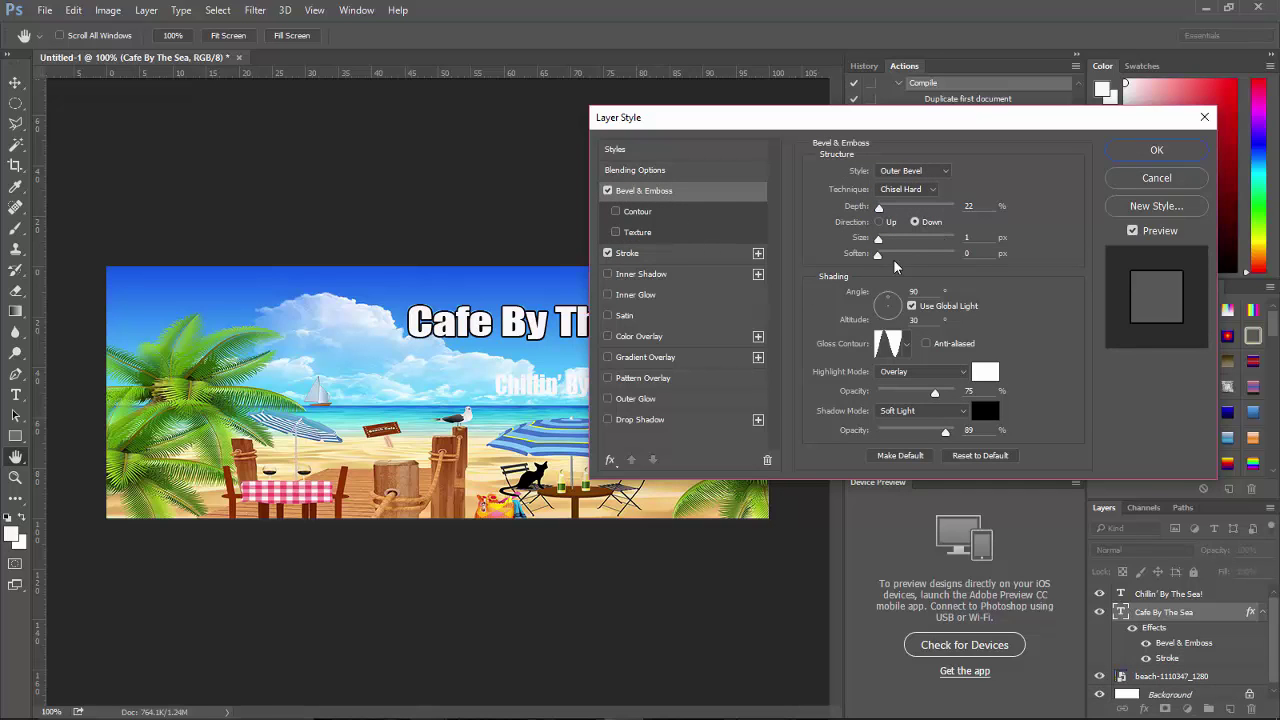
click(607, 420)
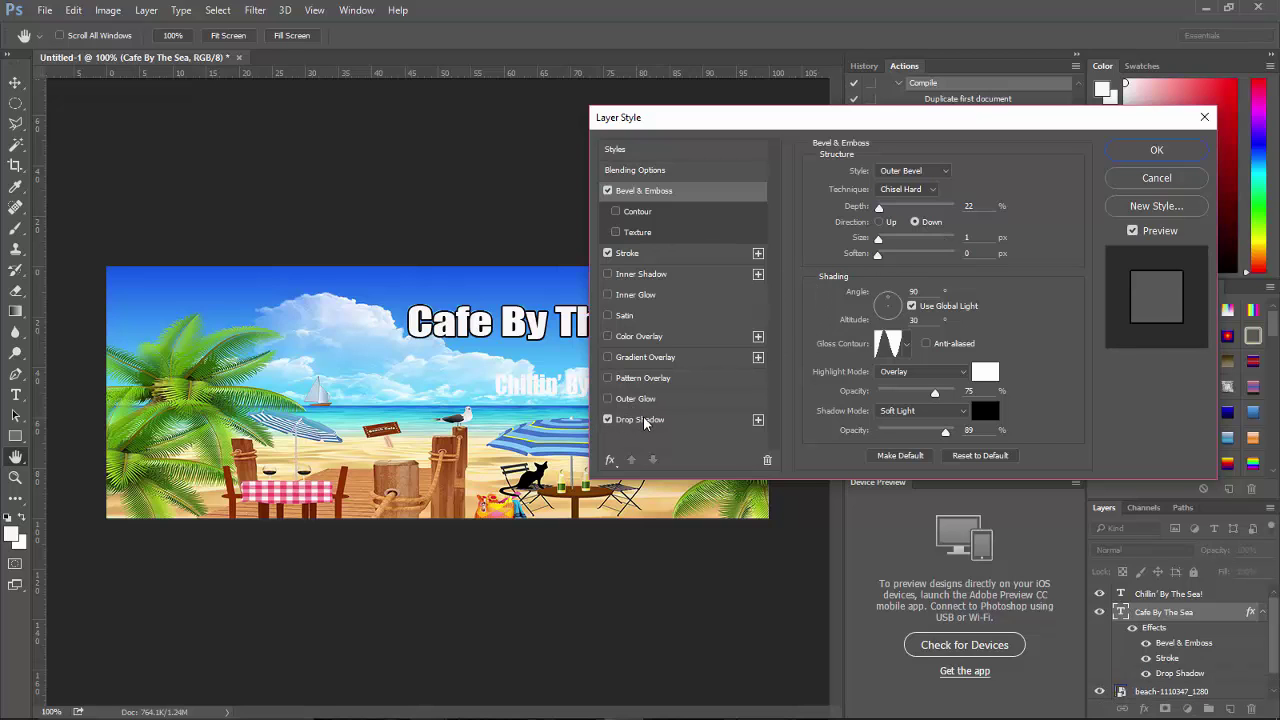
click(643, 420)
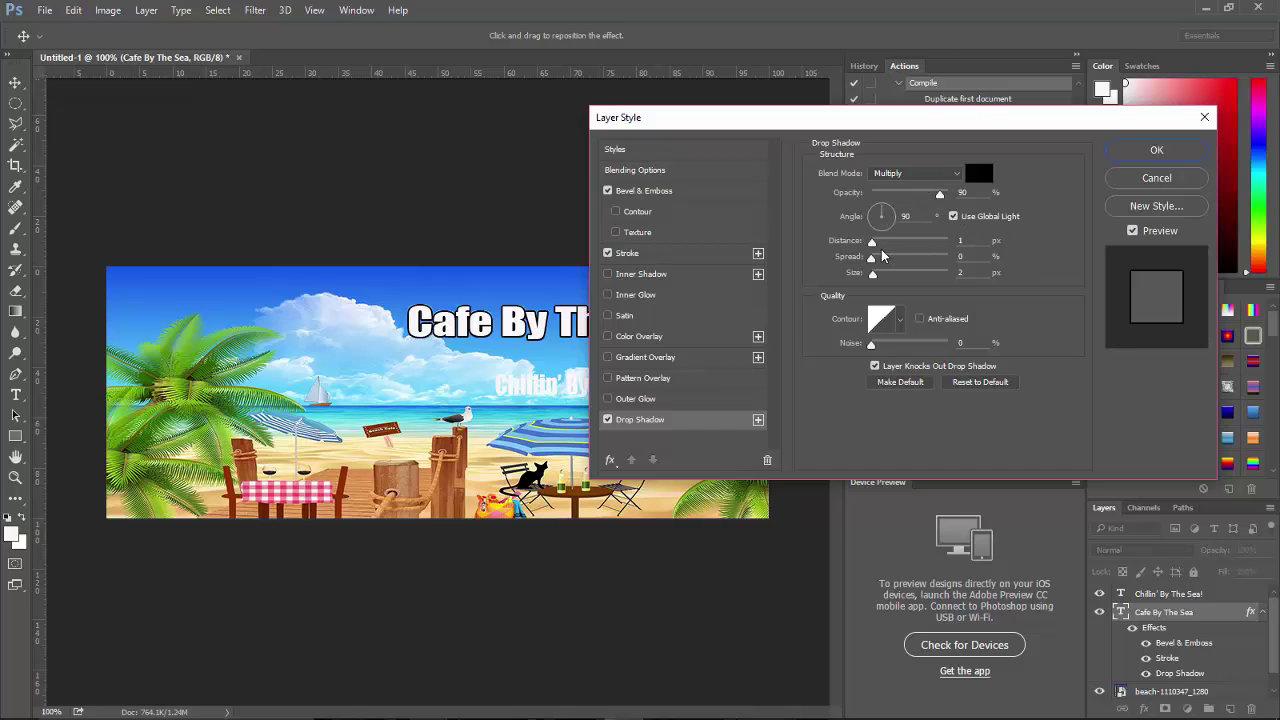
drag(872, 246, 876, 246)
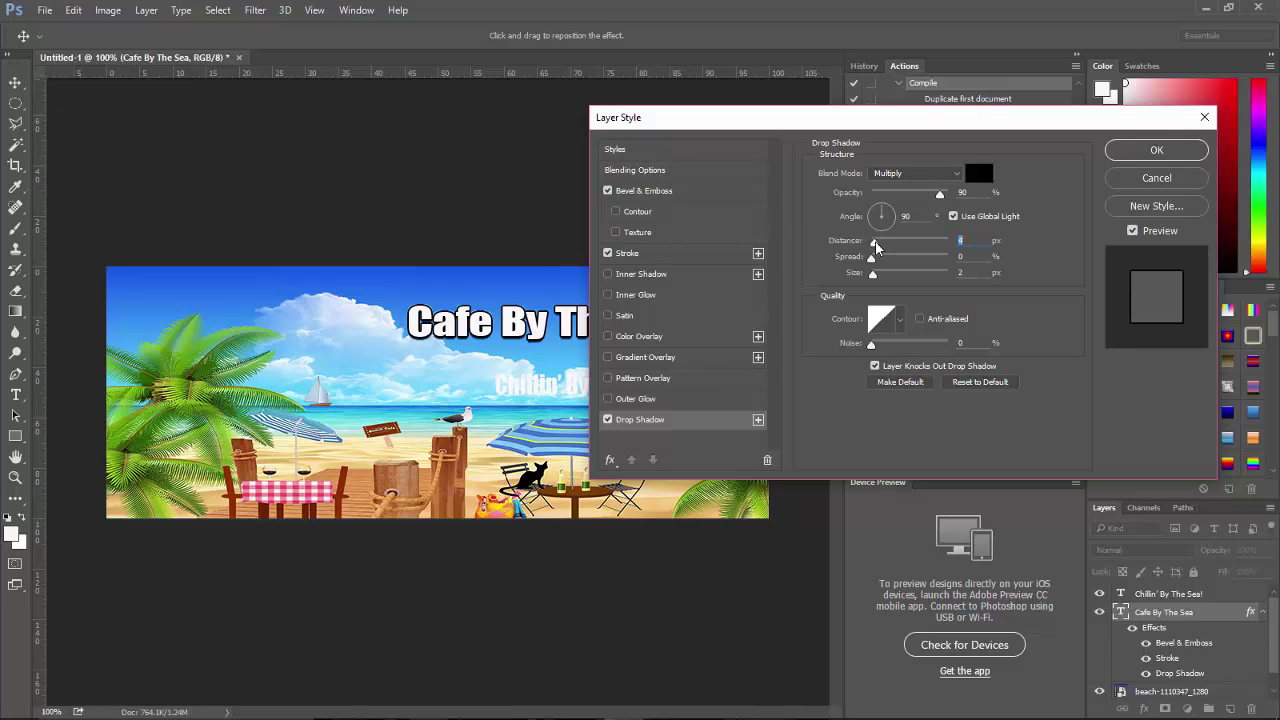
click(1150, 151)
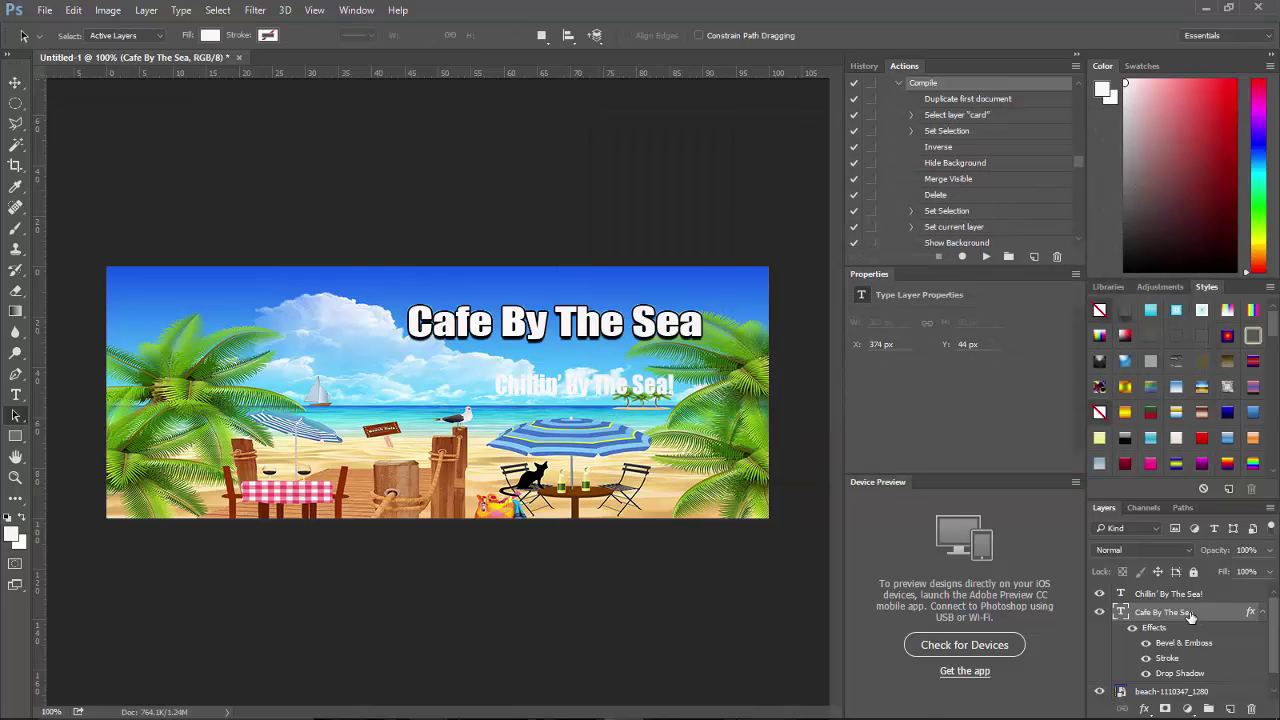
Copy the layer style of the "Cafe By The Sea" title onto the "Chillin' By The Sea!" tagline layer
right_click(1190, 614)
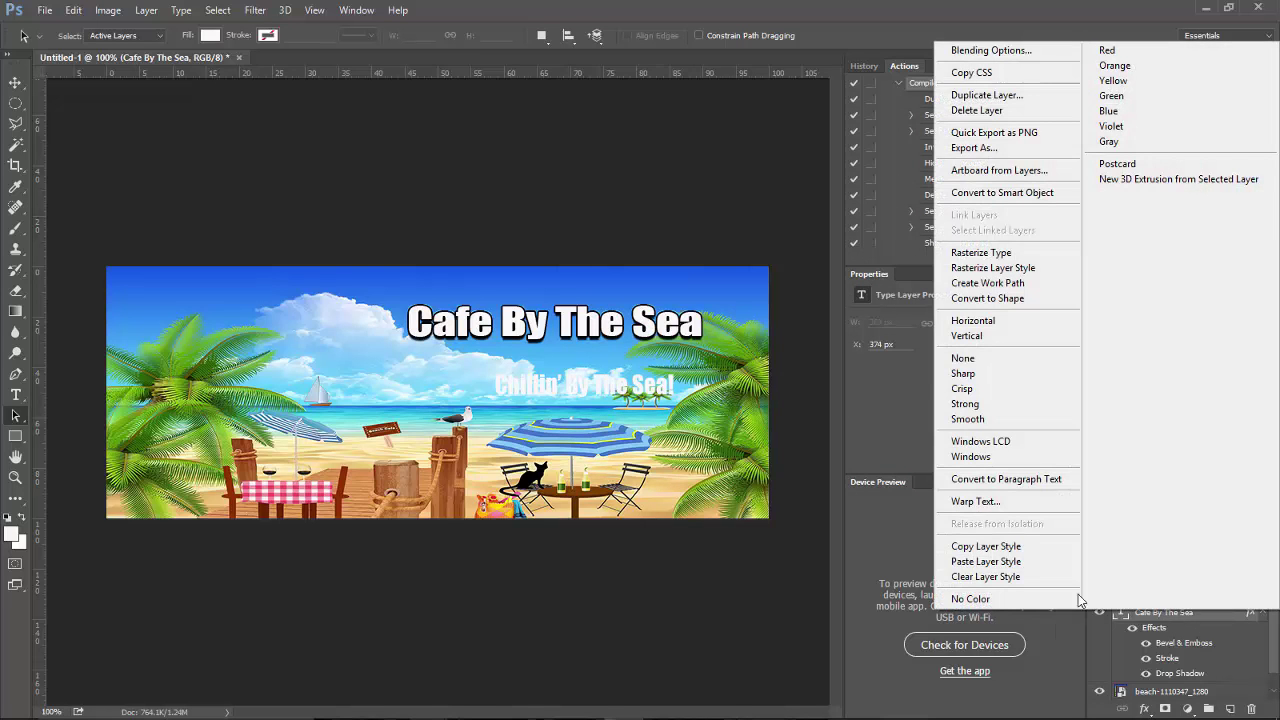
click(1005, 552)
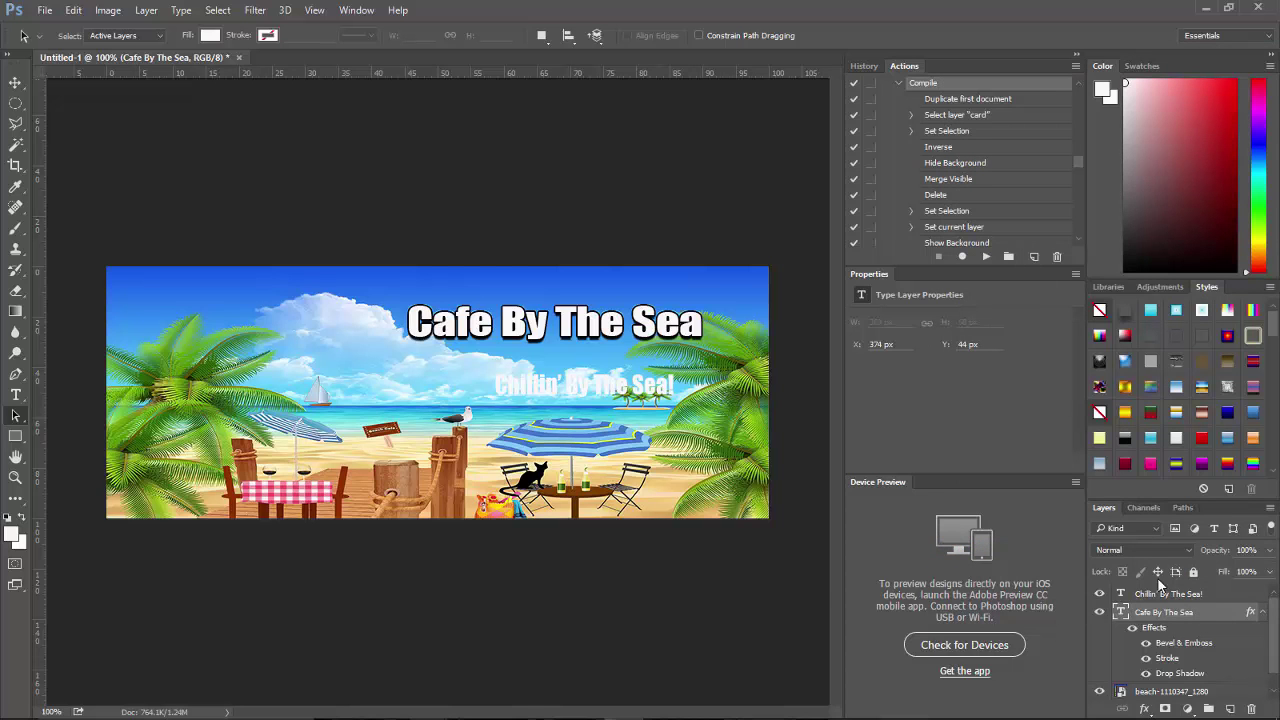
click(1197, 595)
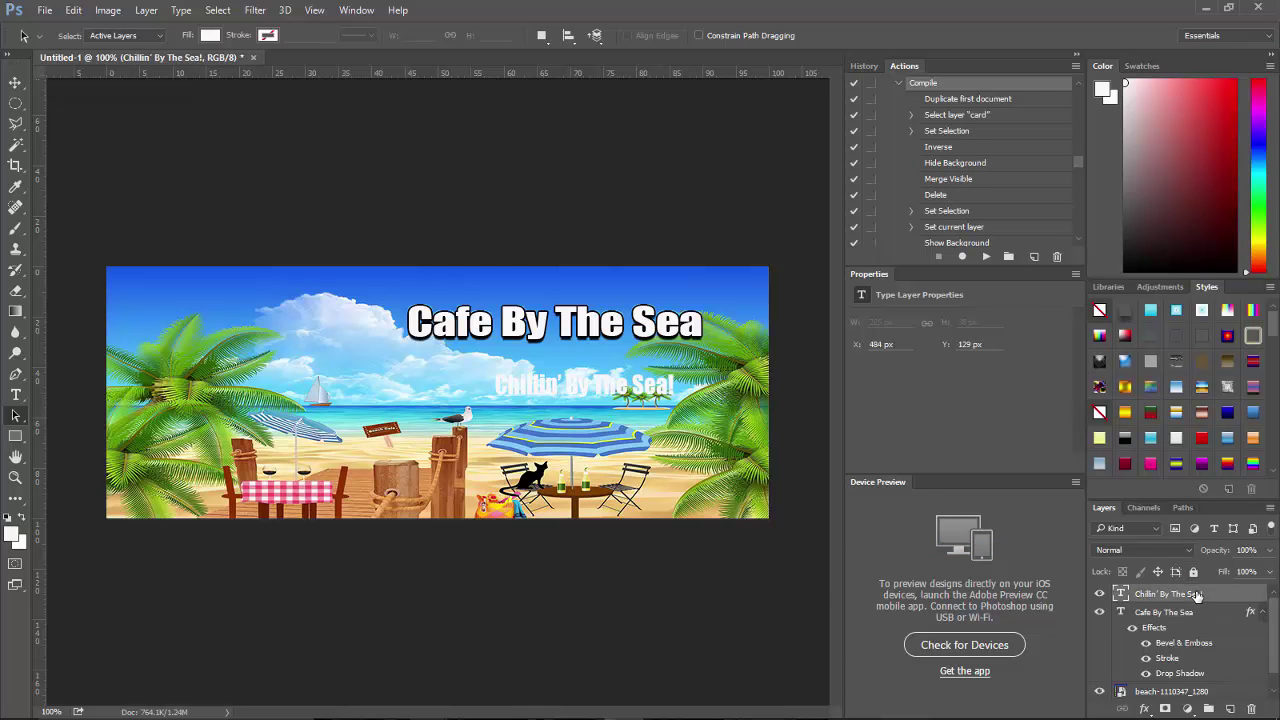
right_click(1197, 595)
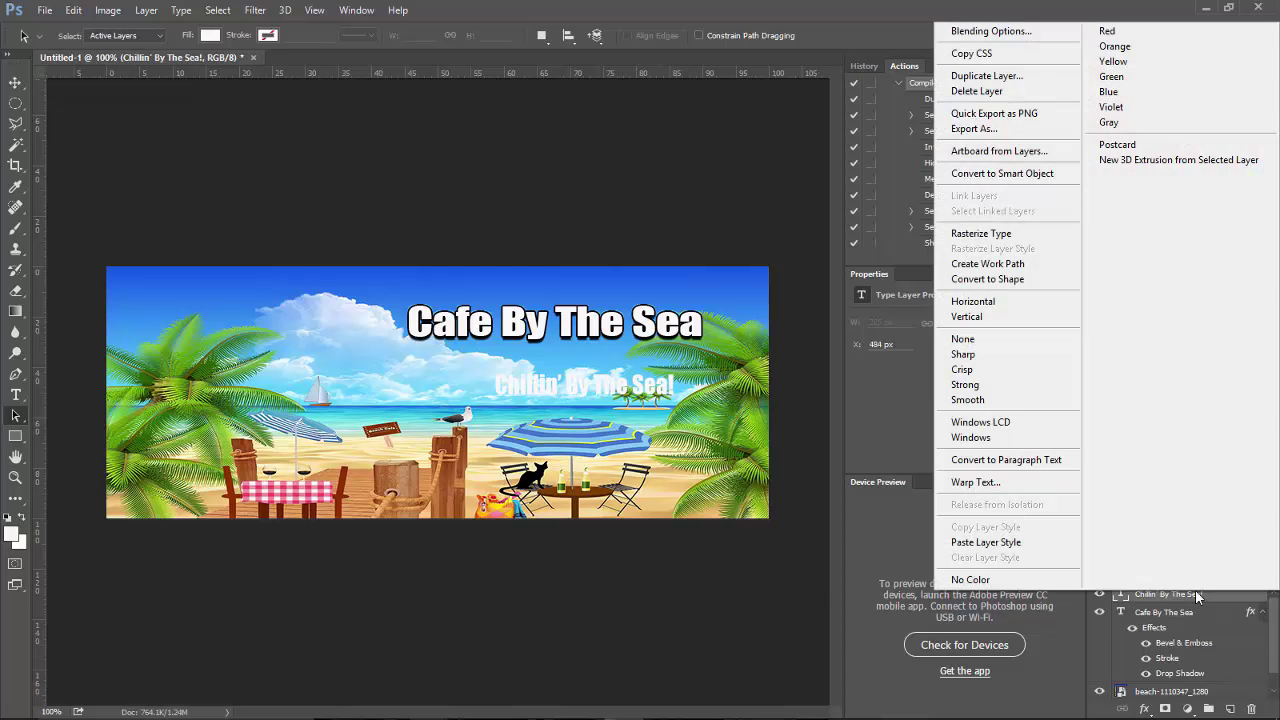
click(1029, 540)
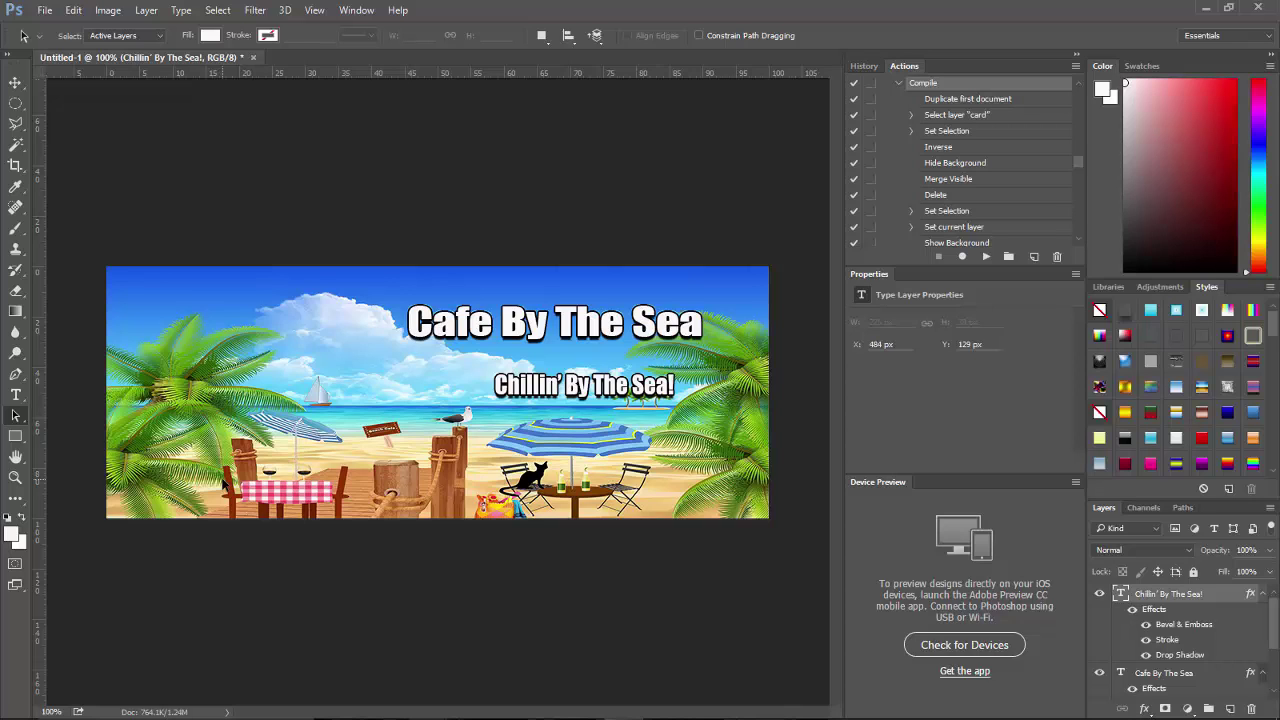
Save the banner as the Photoshop file "cafebythesea" in the Pictures folder, with Maximize Compatibility on
click(46, 12)
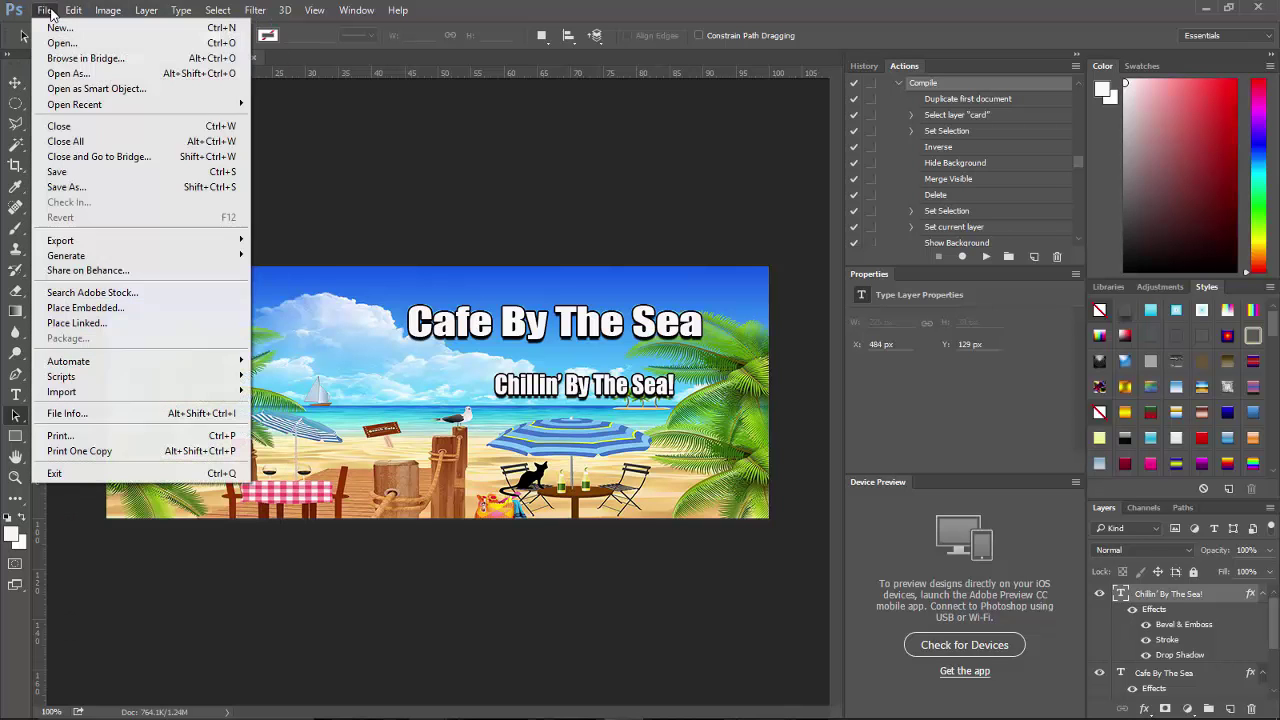
click(61, 171)
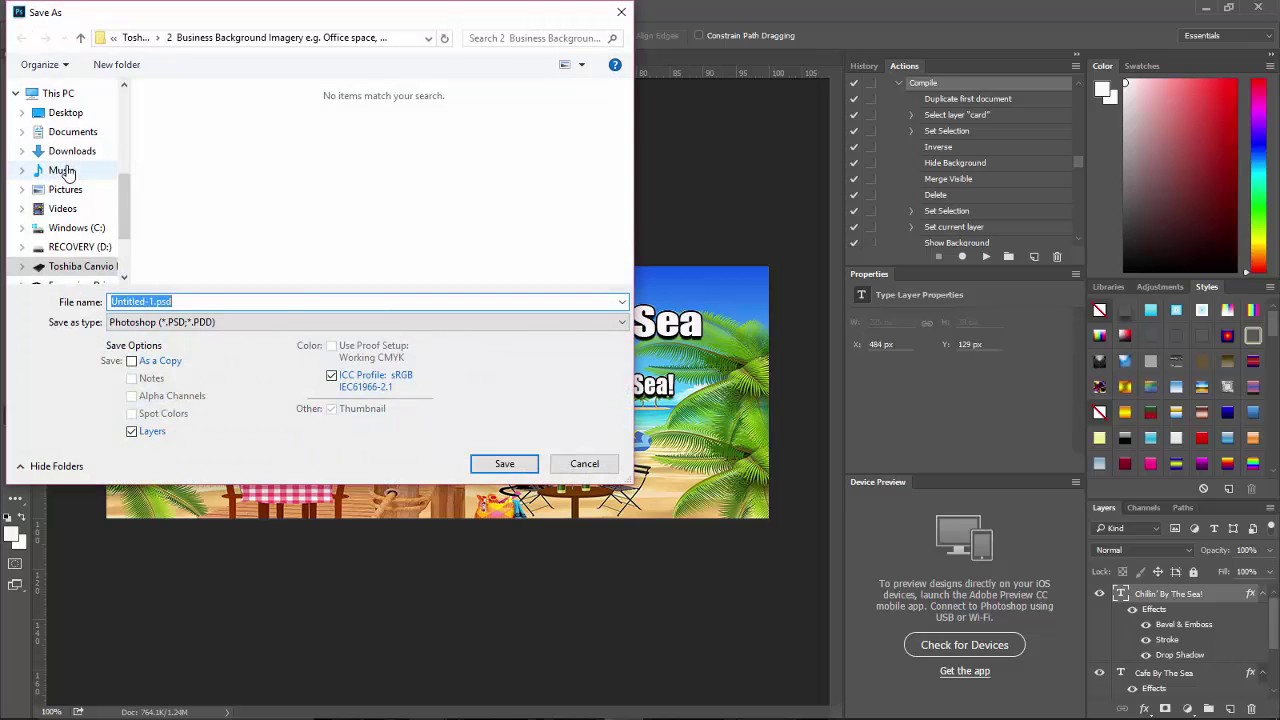
text(cafebythesea)
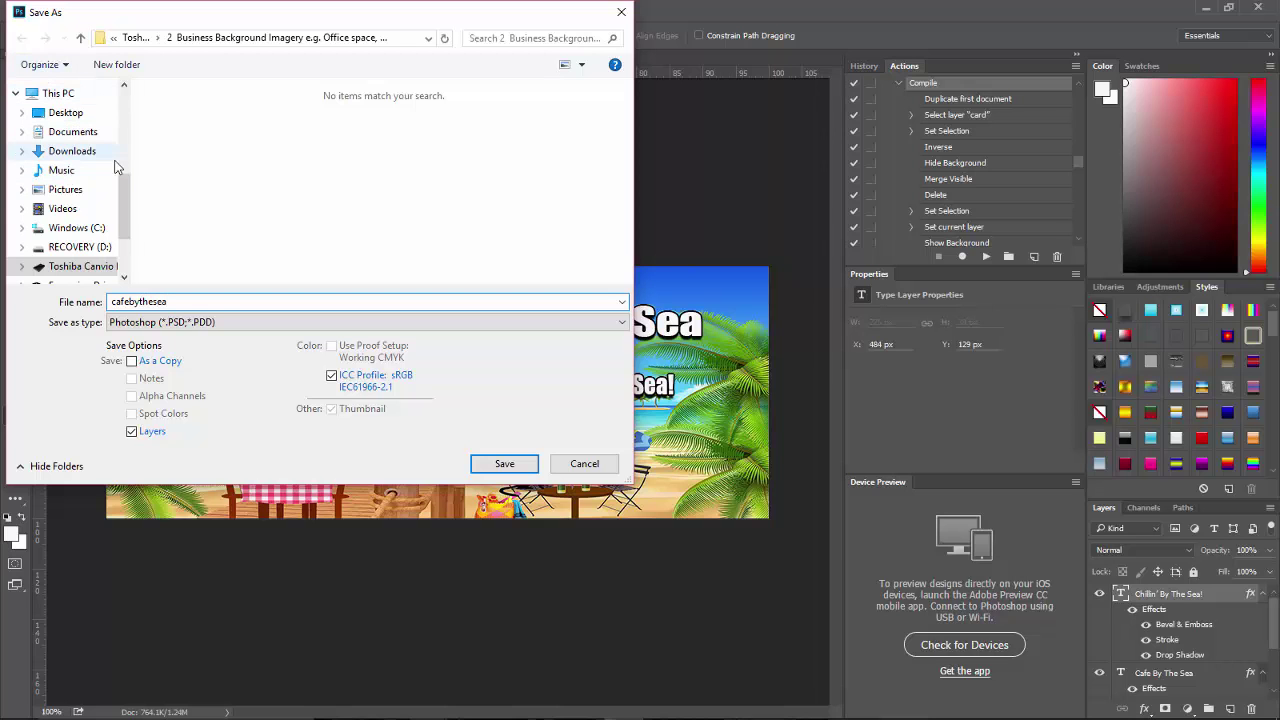
click(60, 190)
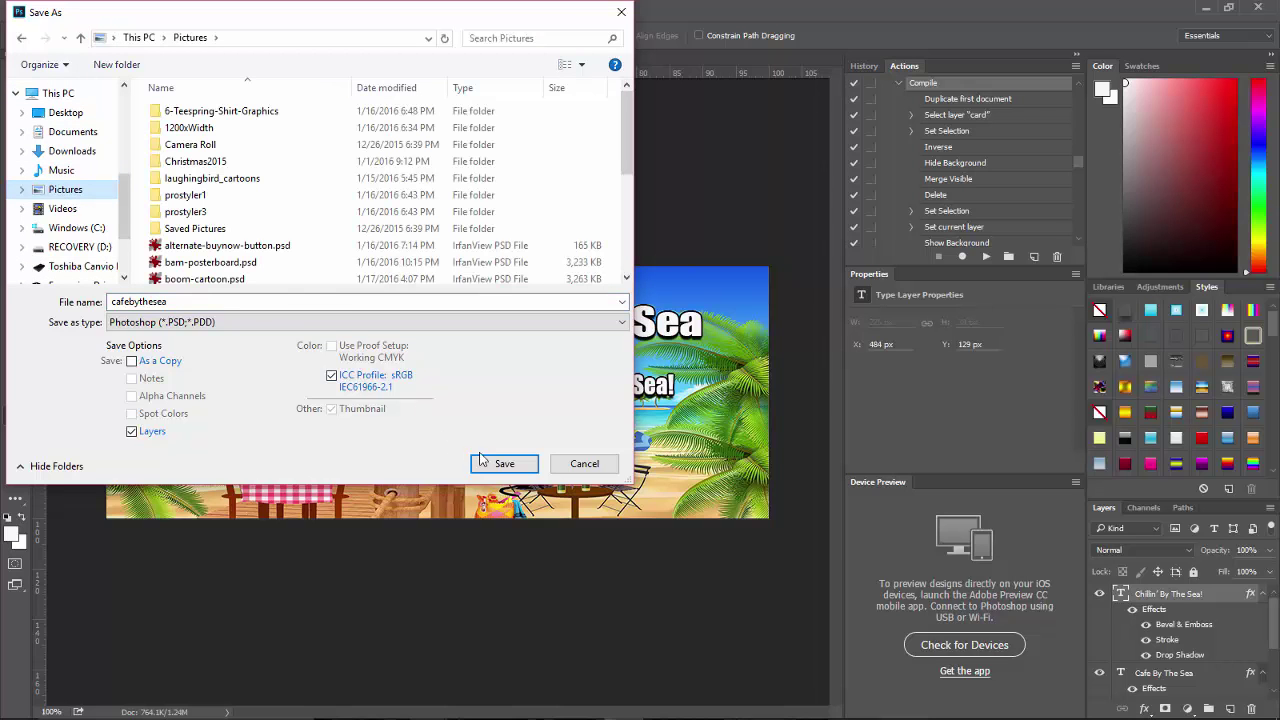
click(492, 464)
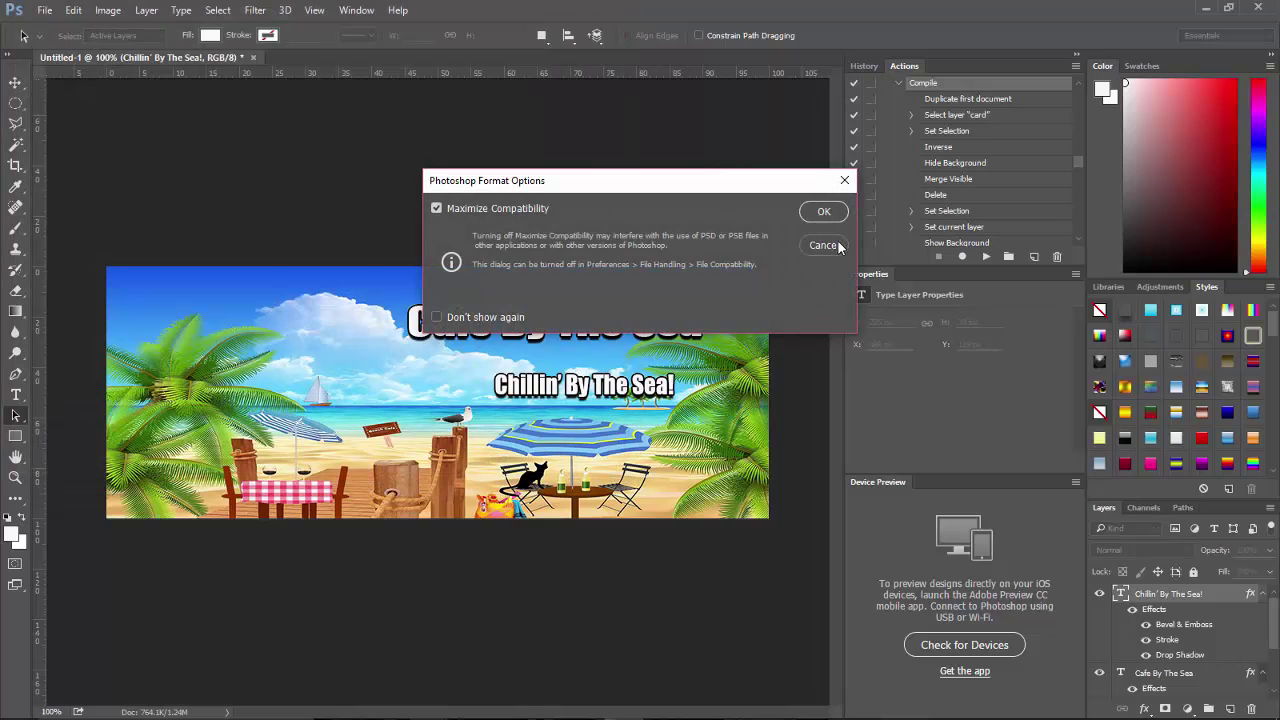
click(821, 213)
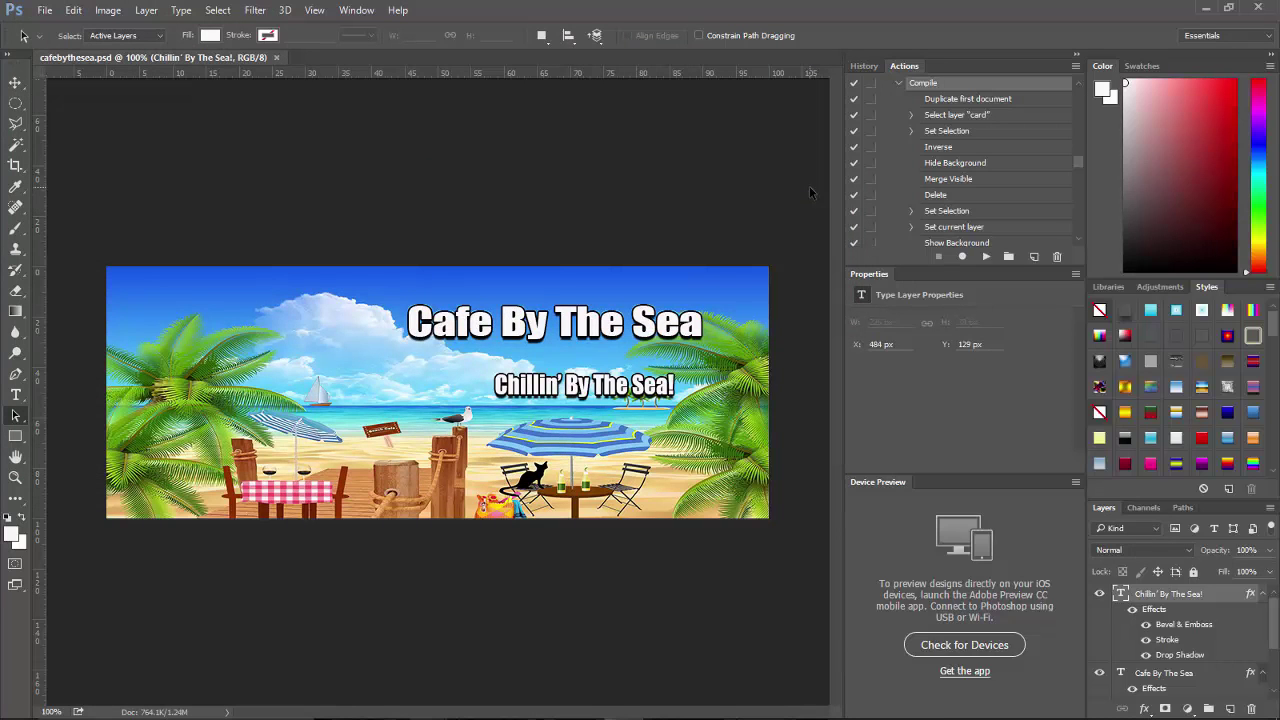